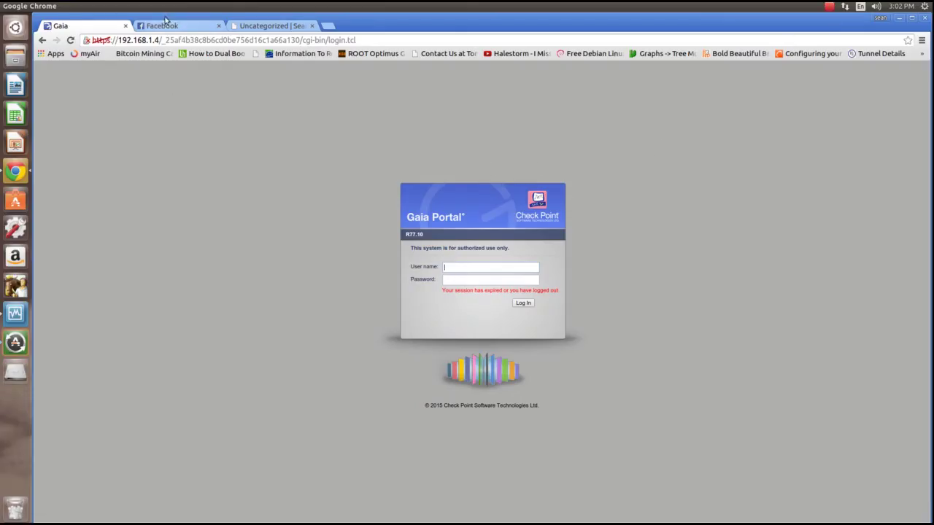
# Close the Facebook and other extra browser tabs, then sign in to Gaia Portal as admin
pyautogui.click(218, 26)
pyautogui.middleClick(217, 26)
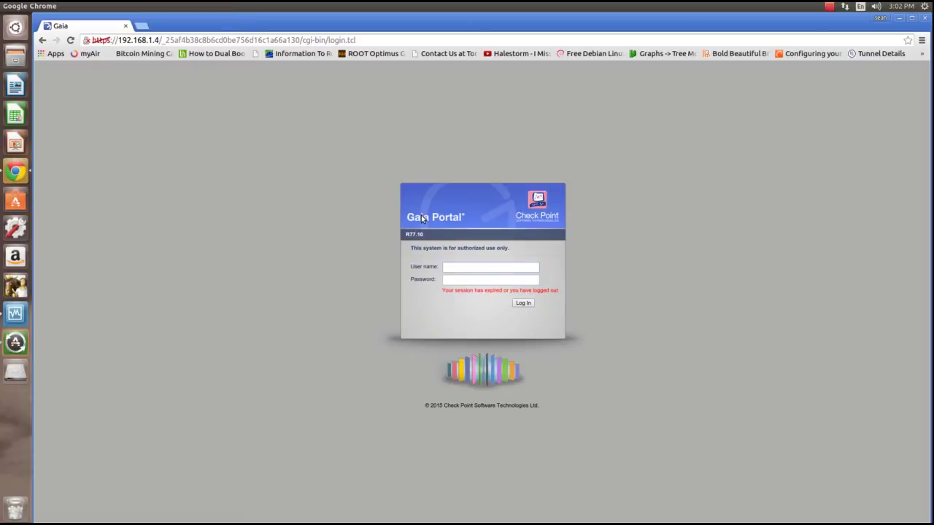
pyautogui.write('admin')
pyautogui.press('Tab')
pyautogui.write('••••••••••••••')
pyautogui.press('Return')
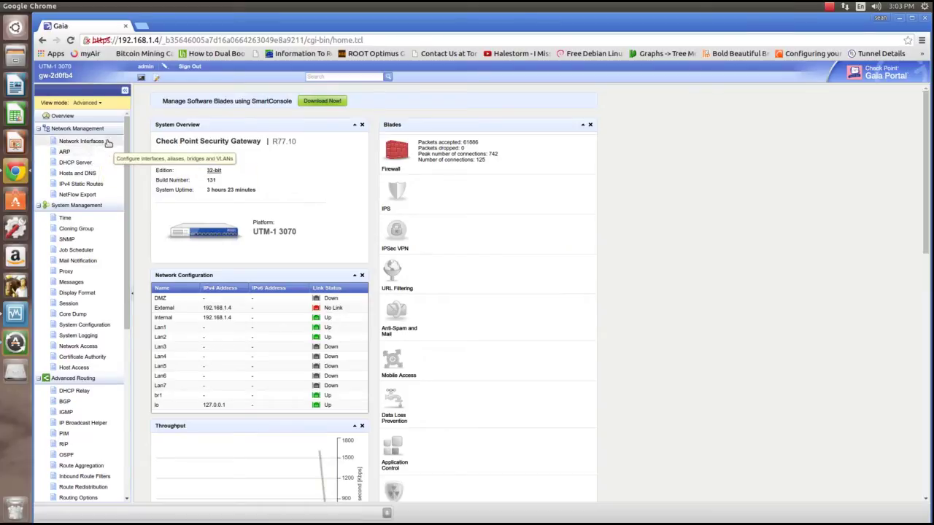
pyautogui.click(93, 106)
# Switch Gaia Portal to Basic view and browse the blade statistics and interface link statuses
pyautogui.click(94, 116)
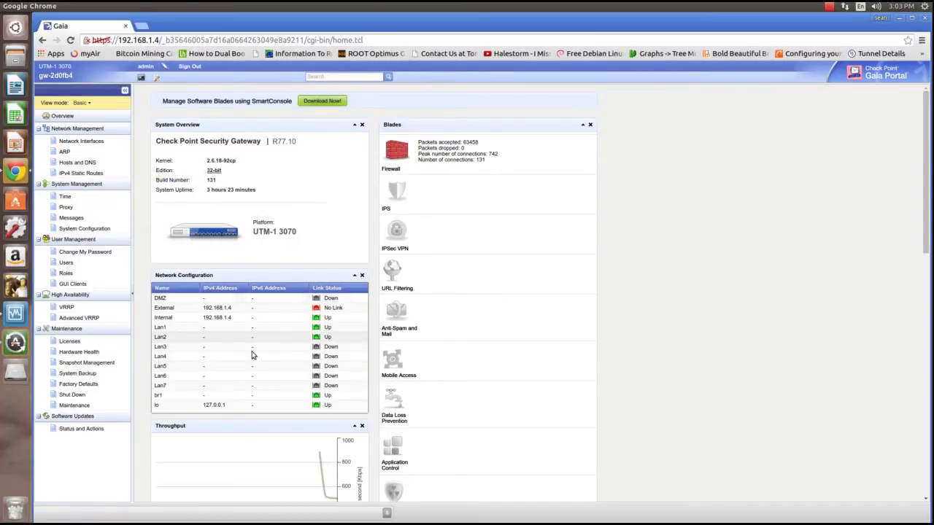
pyautogui.scroll(-1, 246, 398)
pyautogui.scroll(-3, 246, 397)
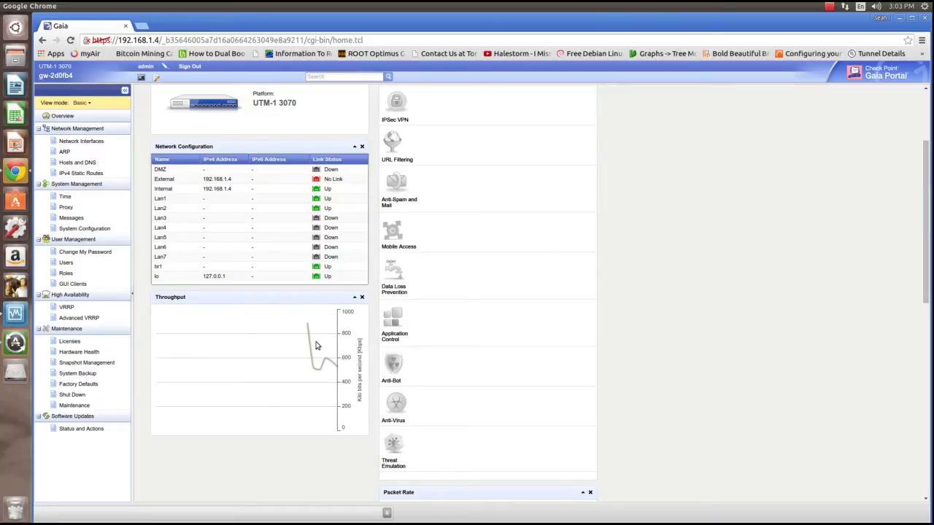
pyautogui.scroll(4, 310, 344)
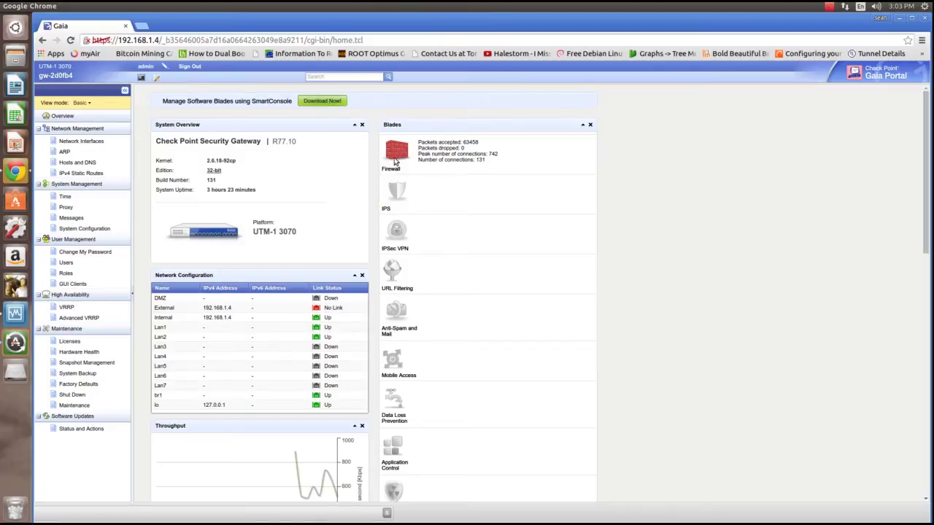
pyautogui.scroll(-4, 478, 217)
pyautogui.scroll(3, 496, 235)
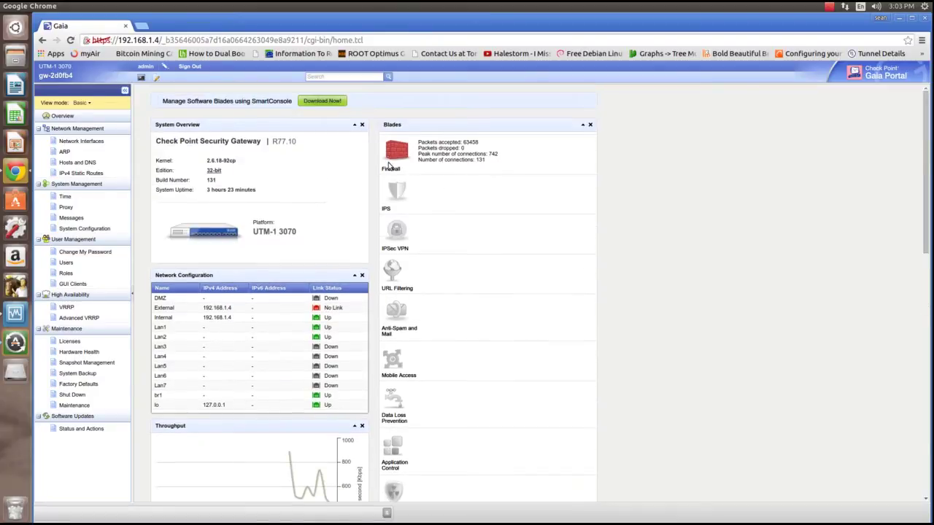
pyautogui.scroll(-1, 430, 280)
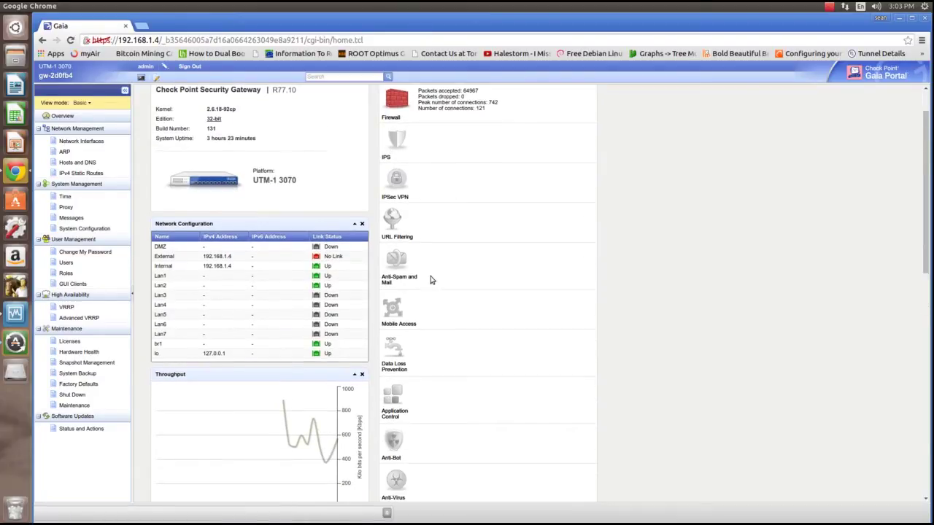
pyautogui.scroll(-1, 430, 280)
pyautogui.scroll(2, 430, 280)
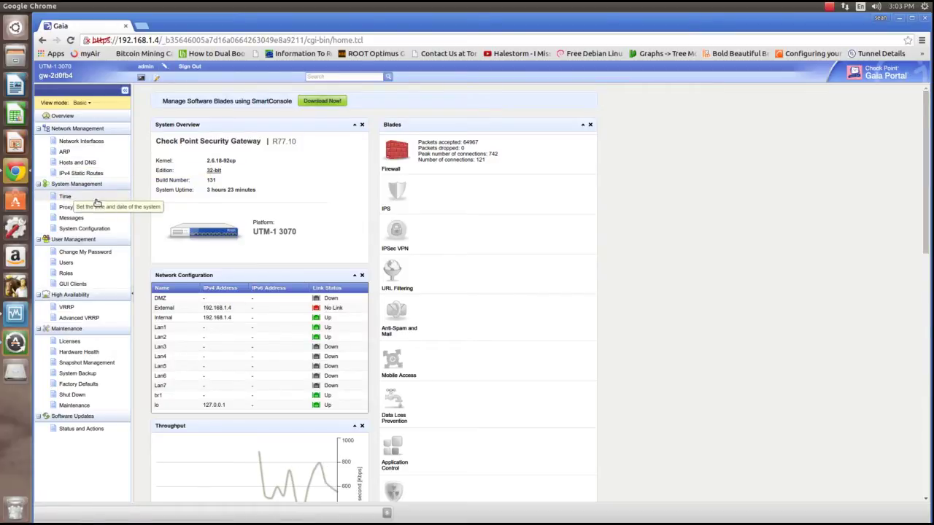
pyautogui.click(65, 197)
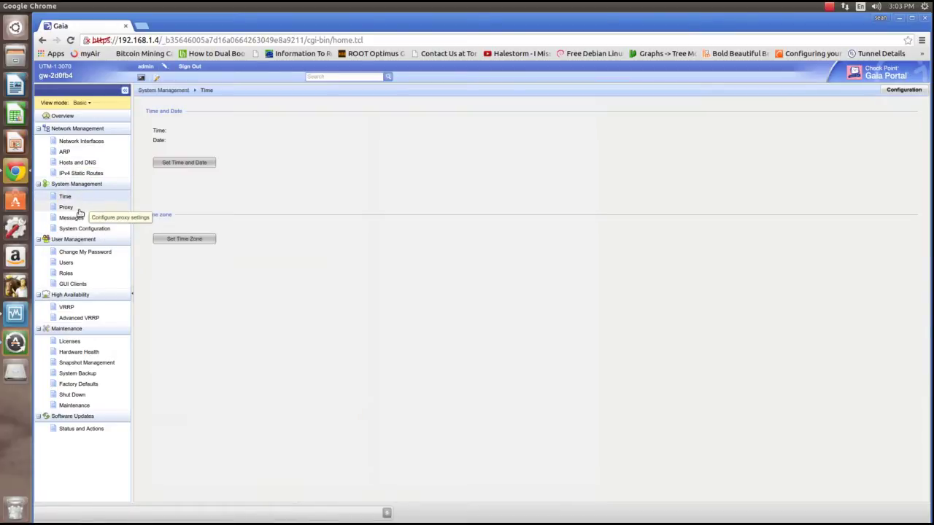
pyautogui.click(80, 211)
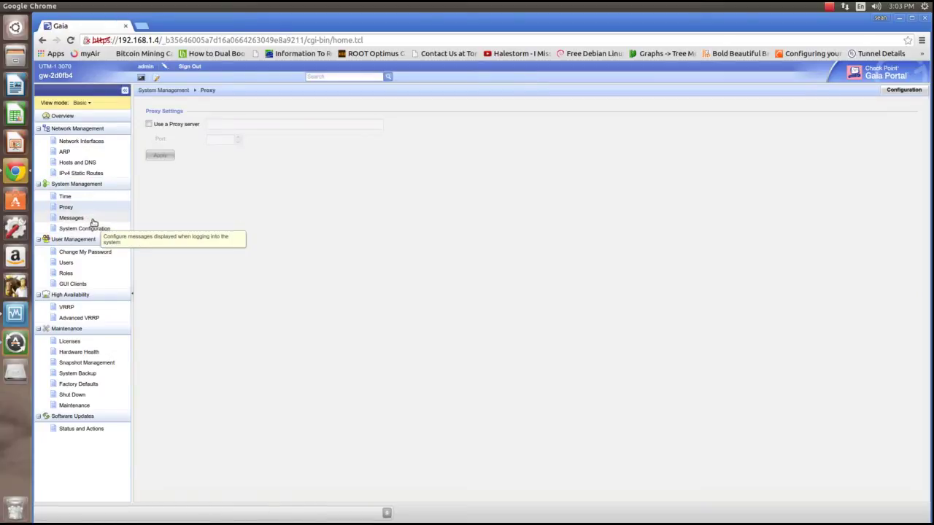
pyautogui.click(85, 154)
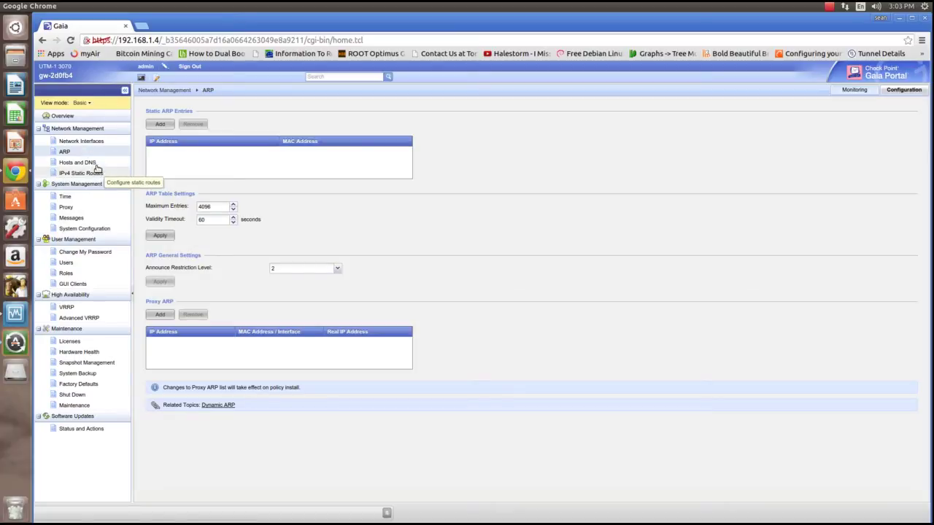
pyautogui.click(88, 163)
pyautogui.click(98, 174)
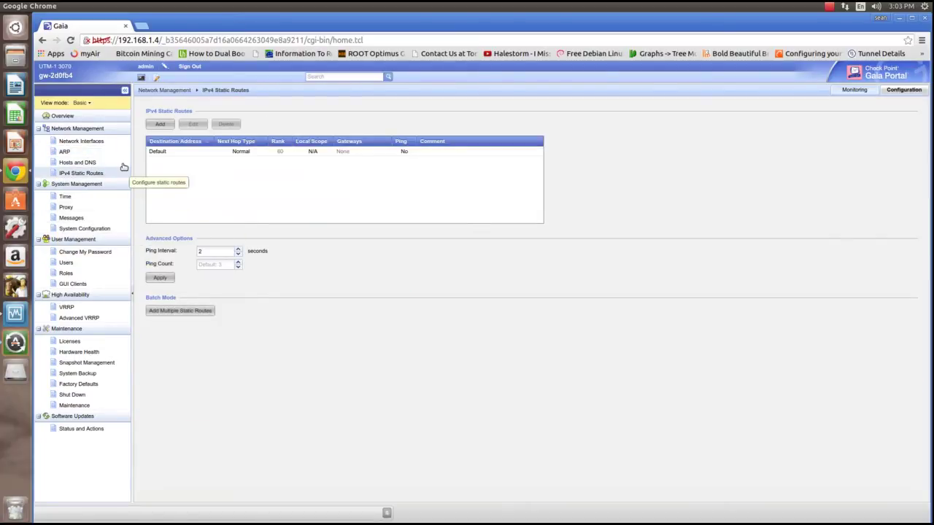
pyautogui.click(63, 117)
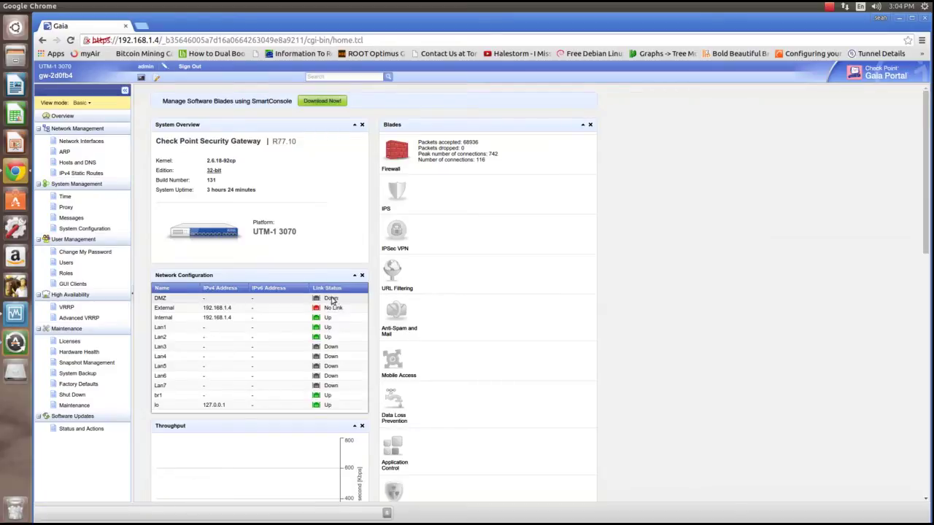
pyautogui.scroll(-1, 326, 311)
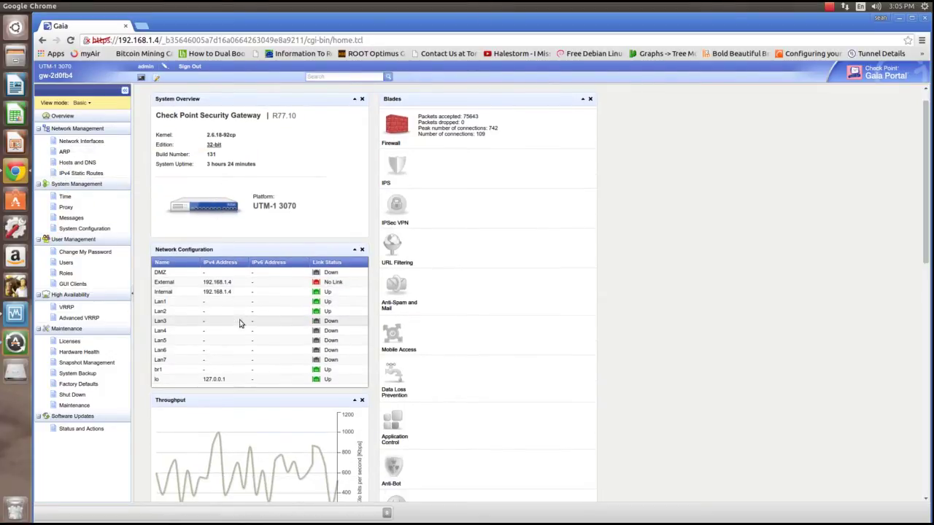
pyautogui.click(95, 143)
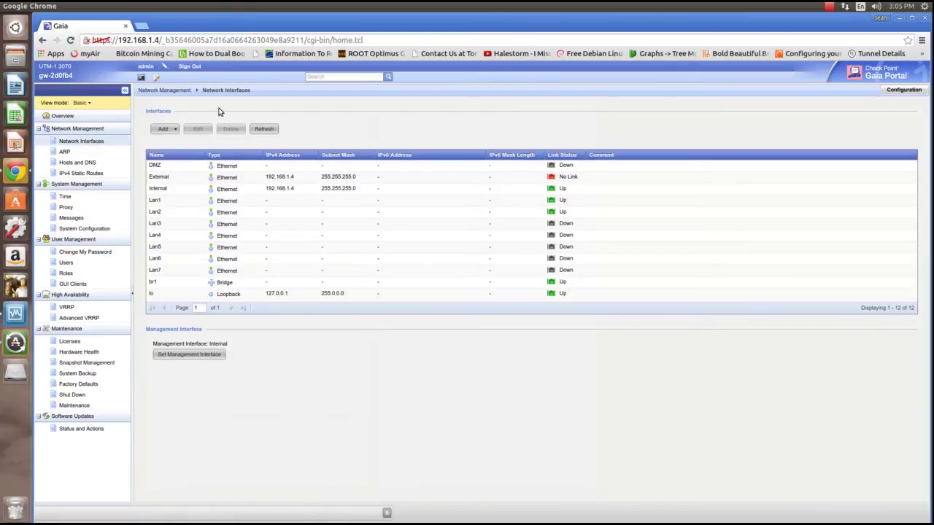
# Start adding a new bridge interface from the Network Interfaces page
pyautogui.click(171, 129)
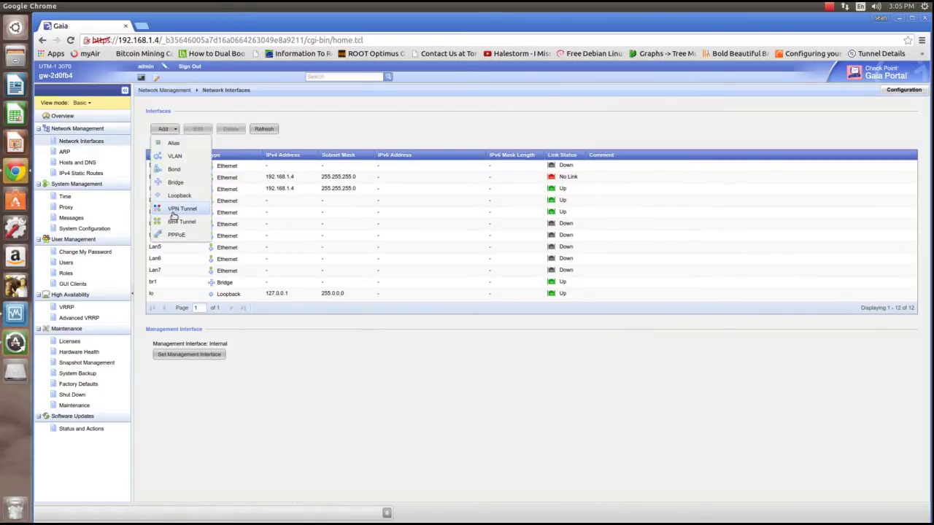
pyautogui.click(180, 182)
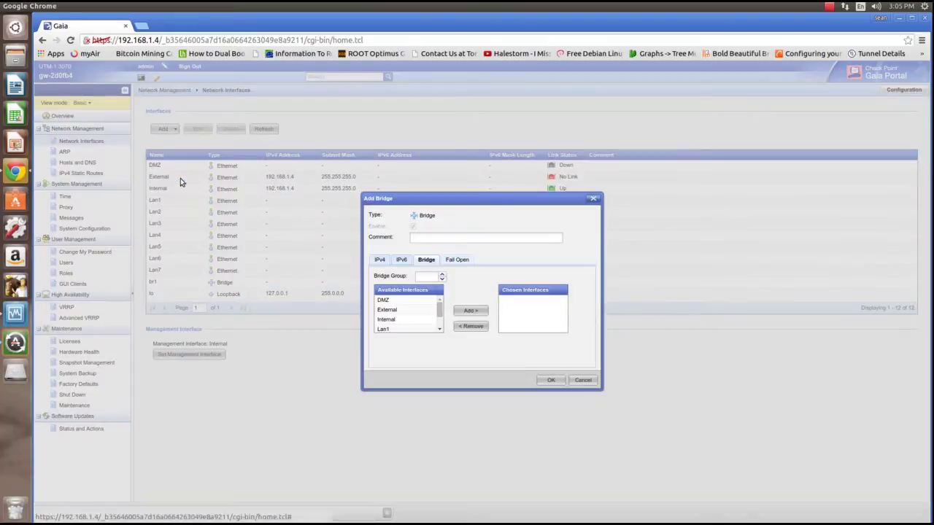
pyautogui.scroll(-3, 407, 314)
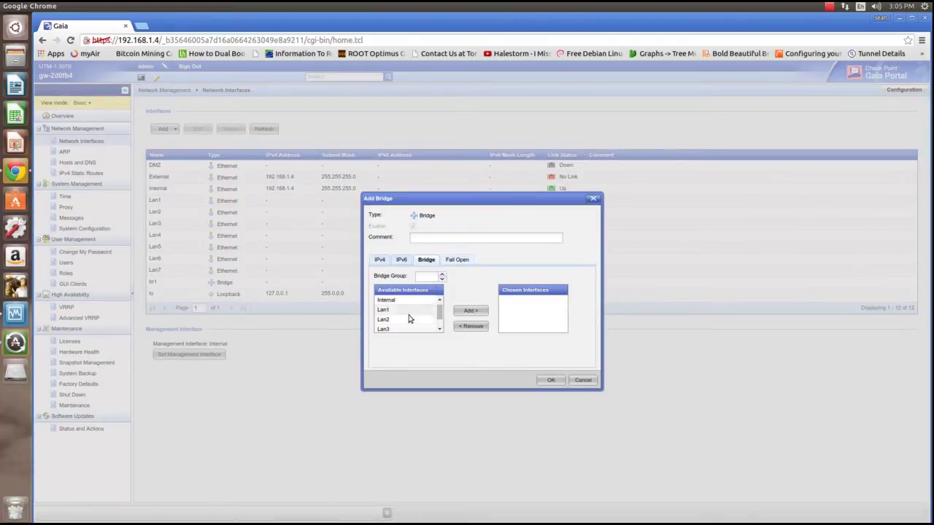
pyautogui.scroll(-1, 405, 319)
pyautogui.scroll(2, 398, 310)
pyautogui.scroll(-3, 401, 312)
# Add Lan6 and Lan7 to the bridge with comment 'sxfvvv', then cancel without saving
pyautogui.click(428, 317)
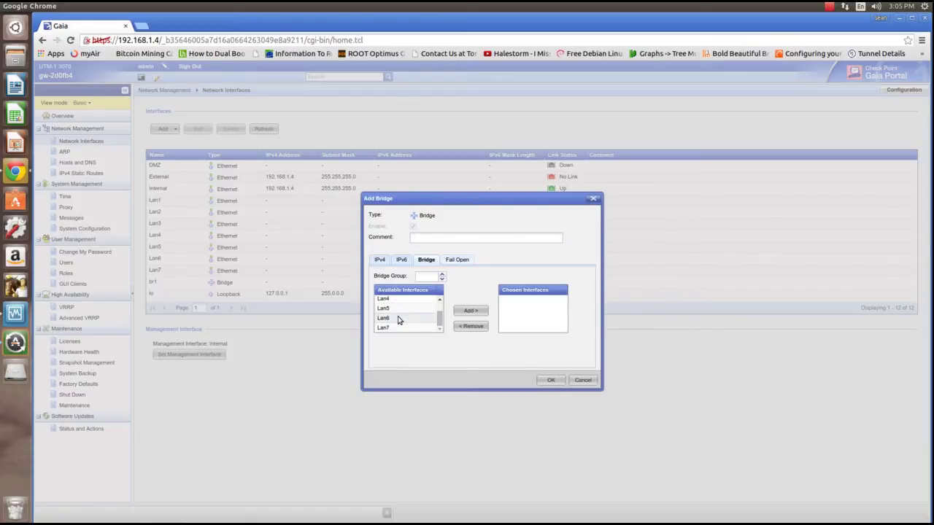
pyautogui.click(456, 312)
pyautogui.click(471, 311)
pyautogui.click(448, 238)
pyautogui.write('sxfvvv')
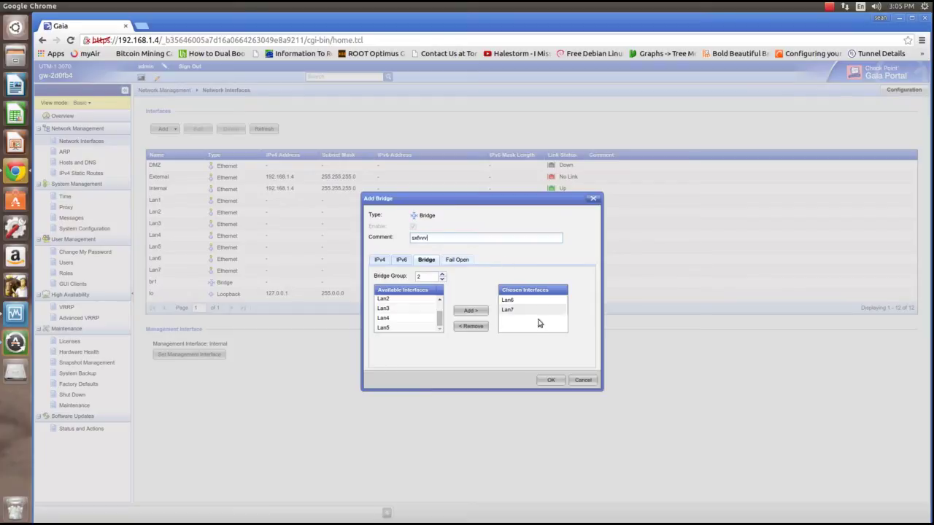
pyautogui.click(582, 380)
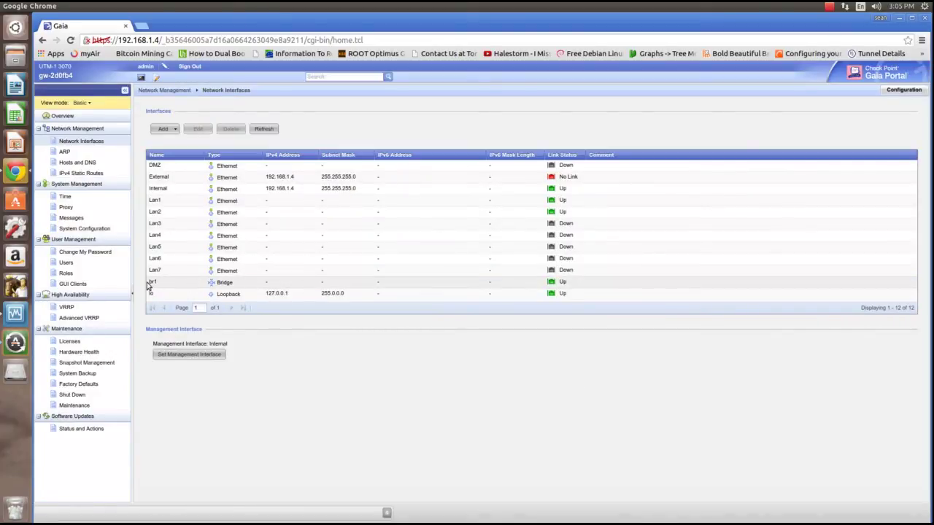
pyautogui.click(433, 287)
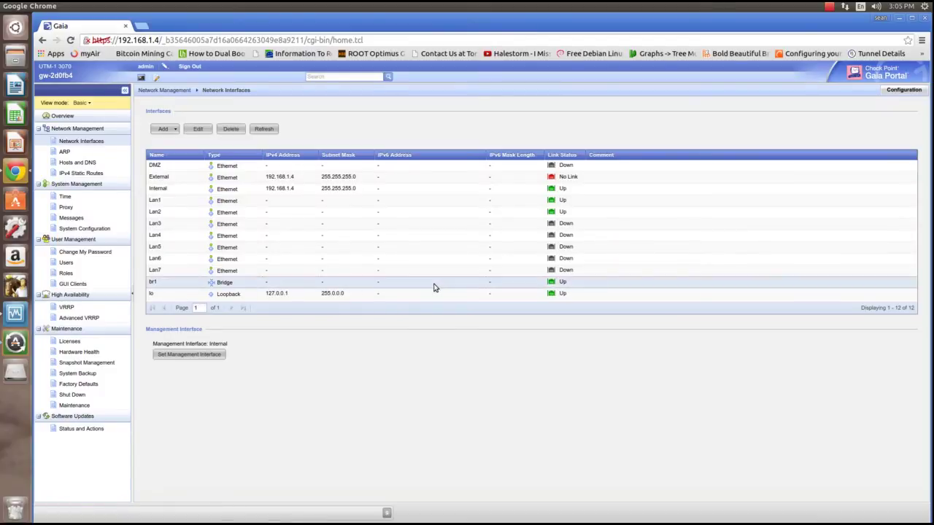
pyautogui.doubleClick(434, 286)
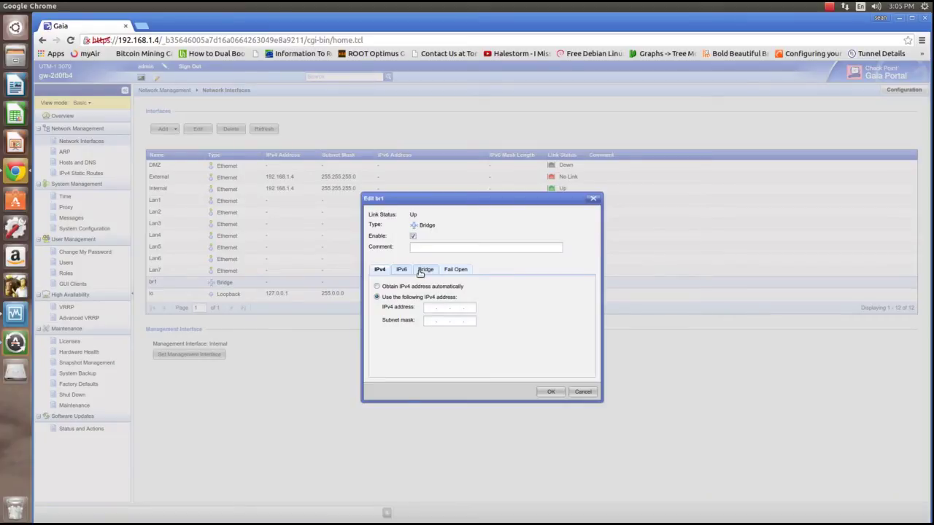
pyautogui.click(425, 269)
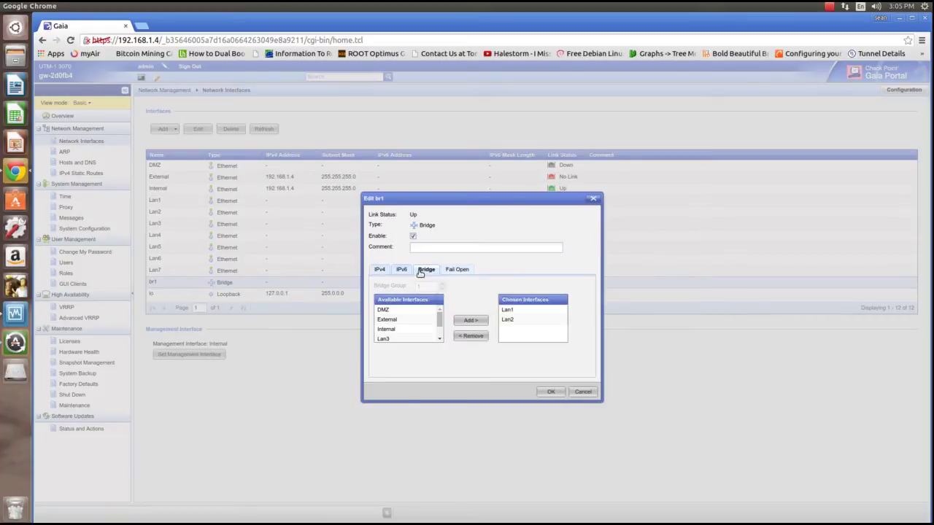
pyautogui.click(522, 319)
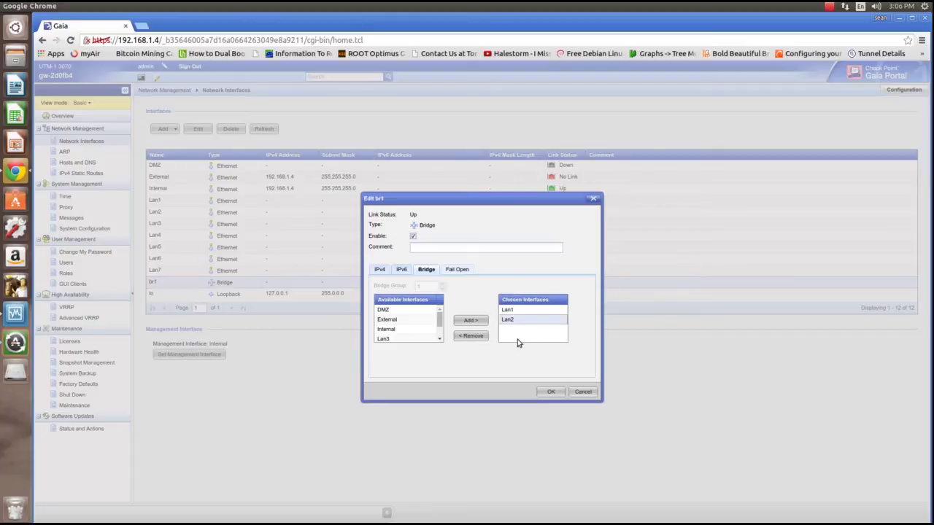
pyautogui.click(581, 392)
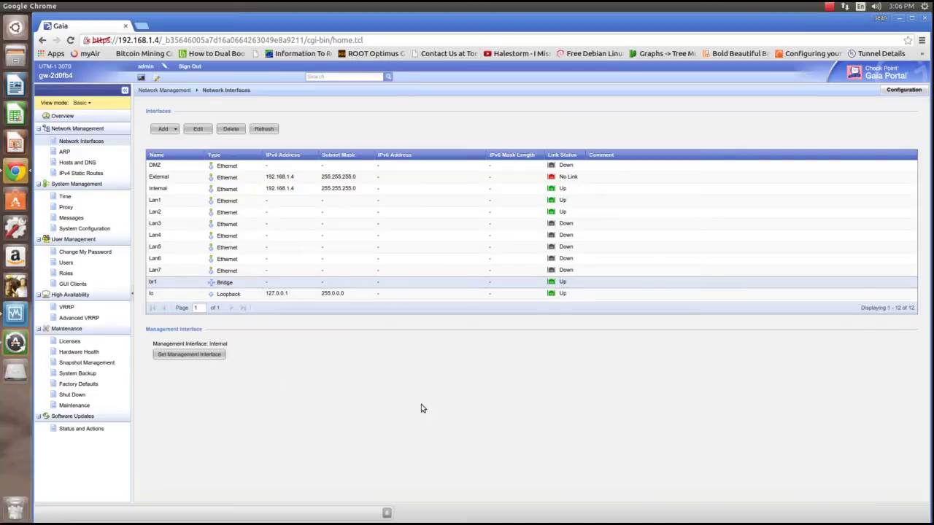
# Reload the Network Interfaces list showing br1, then switch to the Windows Server 2003 VM
pyautogui.click(81, 140)
pyautogui.click(159, 91)
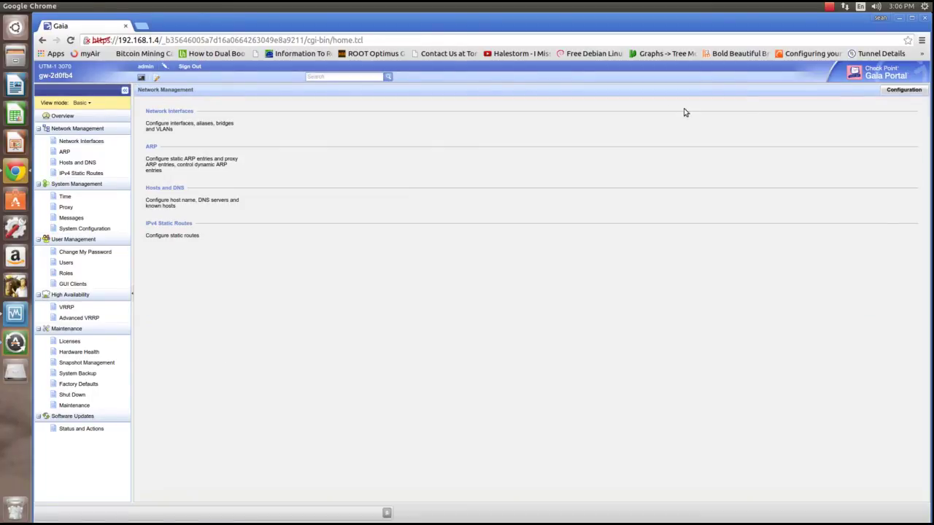
pyautogui.click(67, 141)
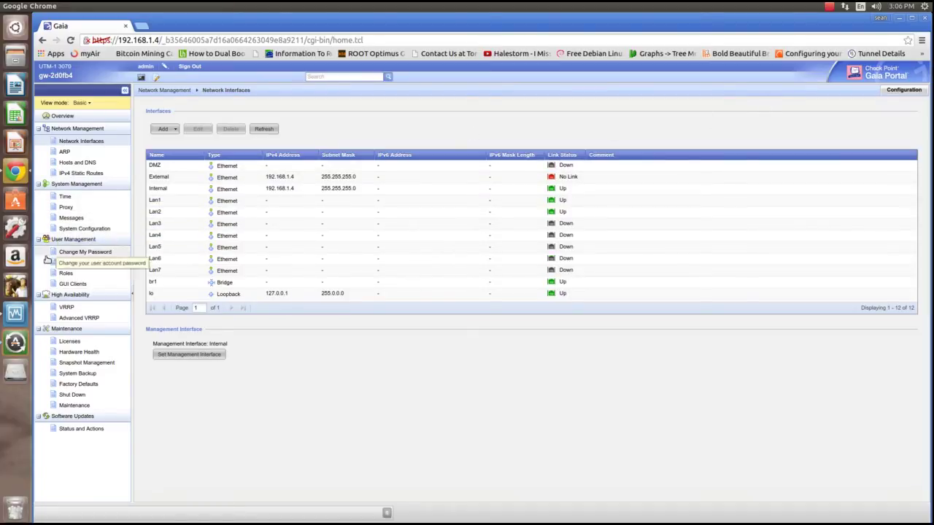
pyautogui.click(15, 314)
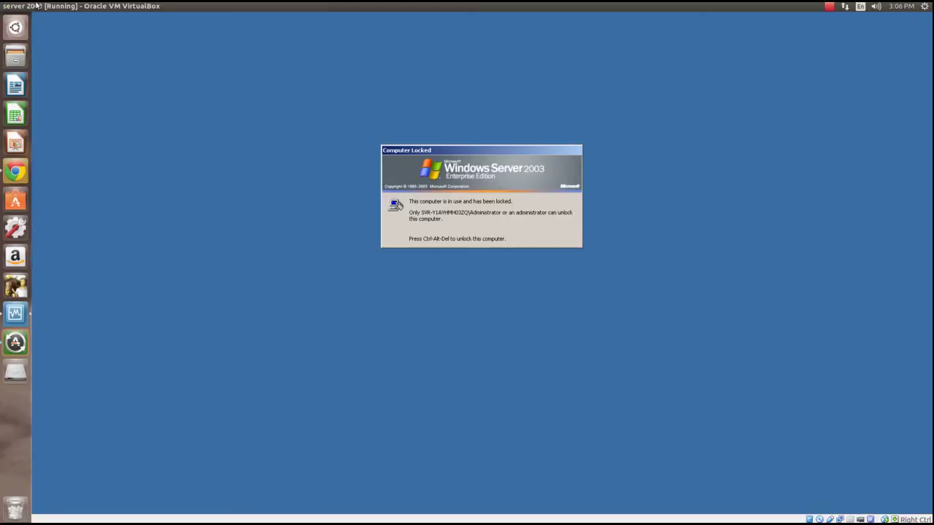
# Send Ctrl-Alt-Del to the server 2003 VM and unlock it with the Administrator password
pyautogui.click(48, 6)
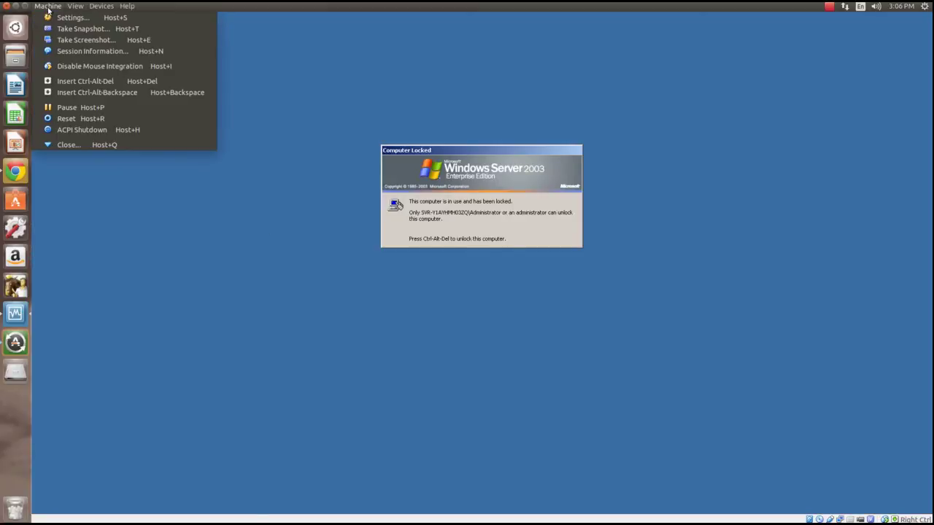
pyautogui.click(95, 81)
pyautogui.write('*****')
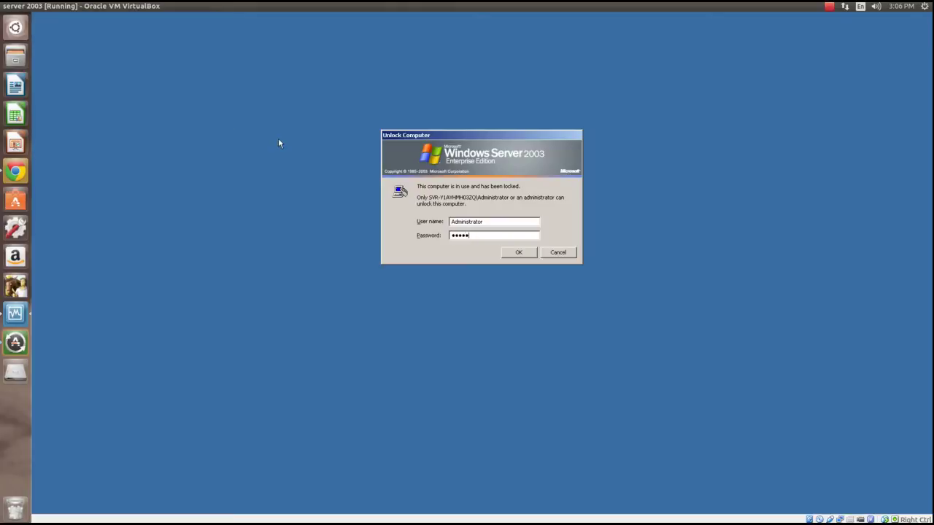
pyautogui.write('***')
pyautogui.press('Return')
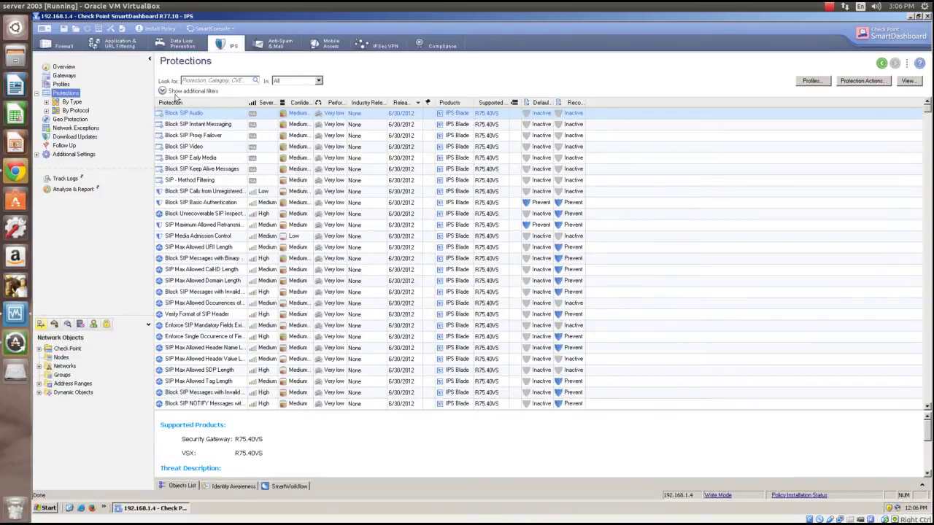
pyautogui.click(67, 67)
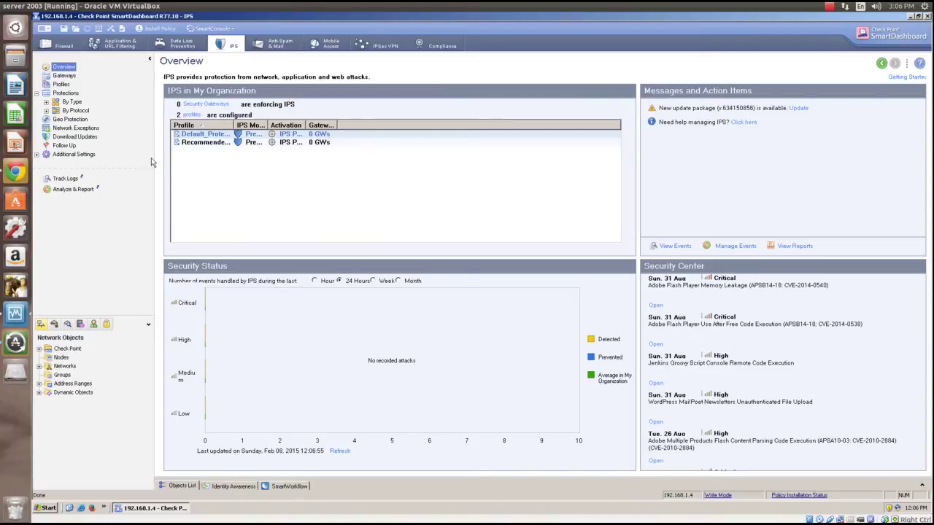
# View the URL Filtering and Firewall policies, expanding and collapsing the Check Point objects
pyautogui.click(117, 47)
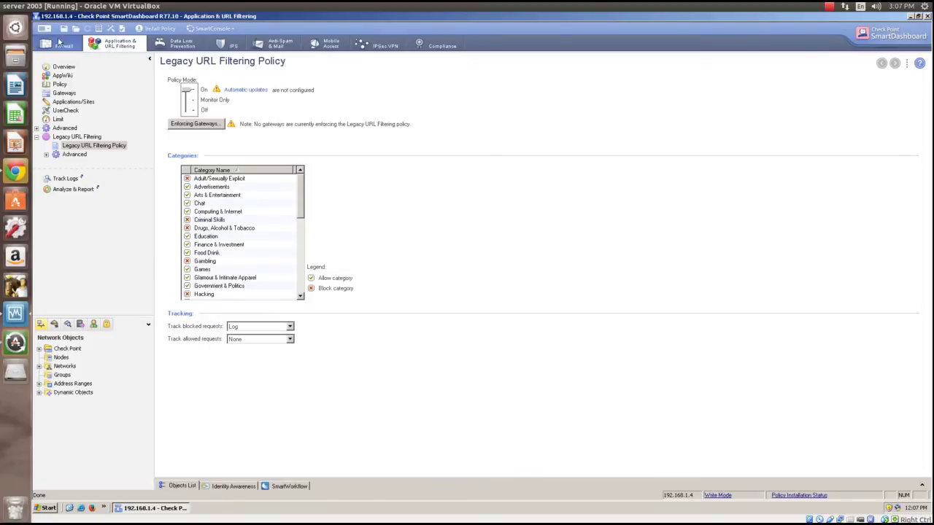
pyautogui.click(60, 44)
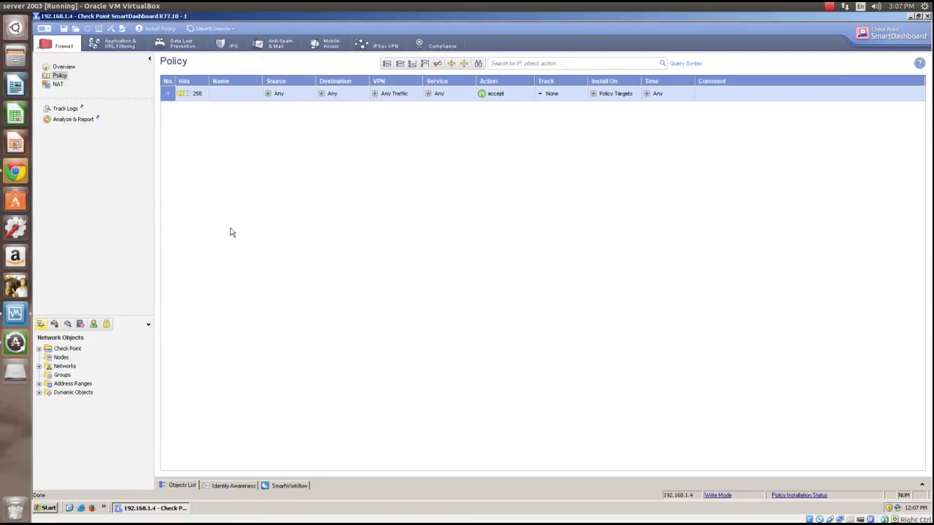
pyautogui.click(39, 349)
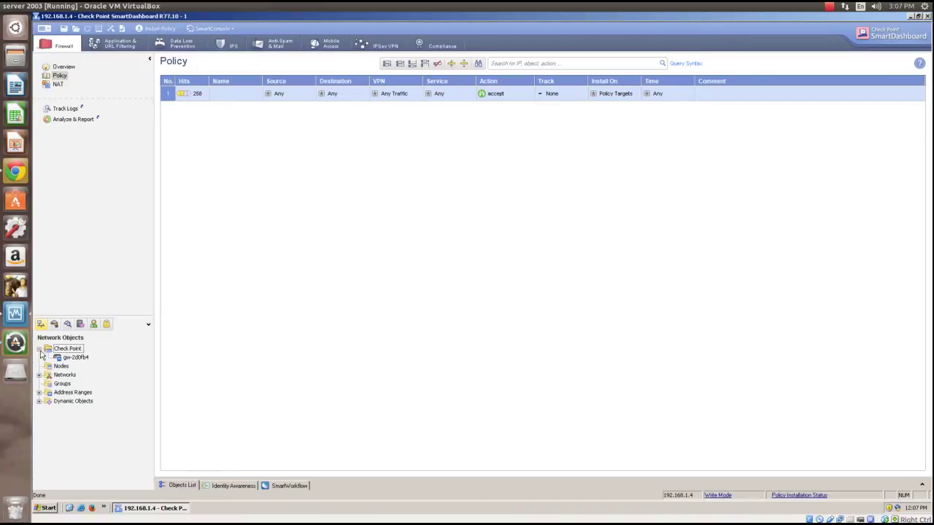
pyautogui.click(40, 349)
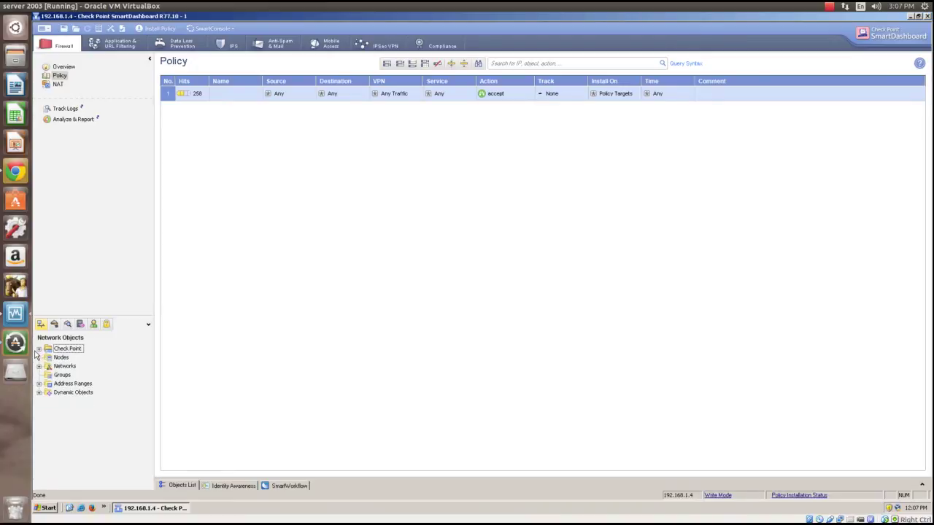
# Open the gw-2d0fb4 gateway's properties, showing IPv4 192.168.1.4, UTM-1, Gaia and Firewall blade
pyautogui.click(39, 349)
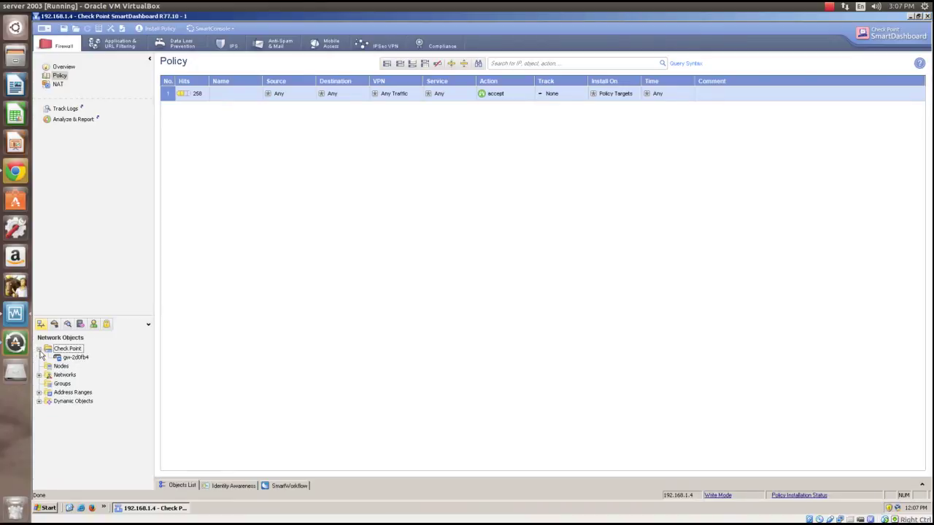
pyautogui.click(65, 358)
pyautogui.rightClick(70, 361)
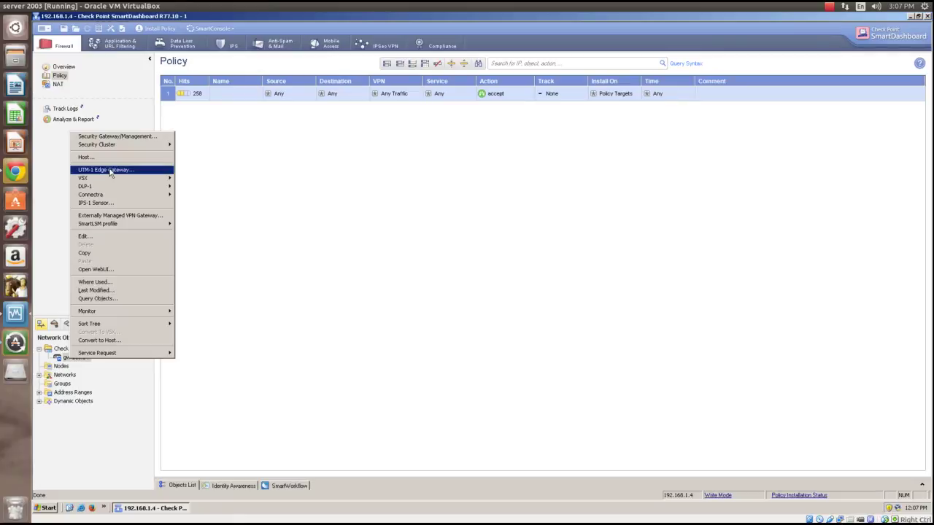
pyautogui.click(108, 235)
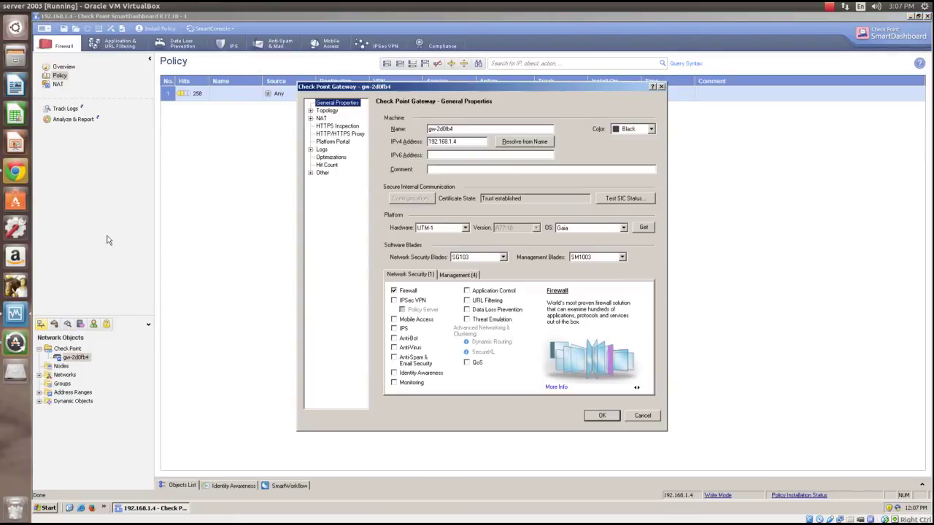
pyautogui.click(661, 86)
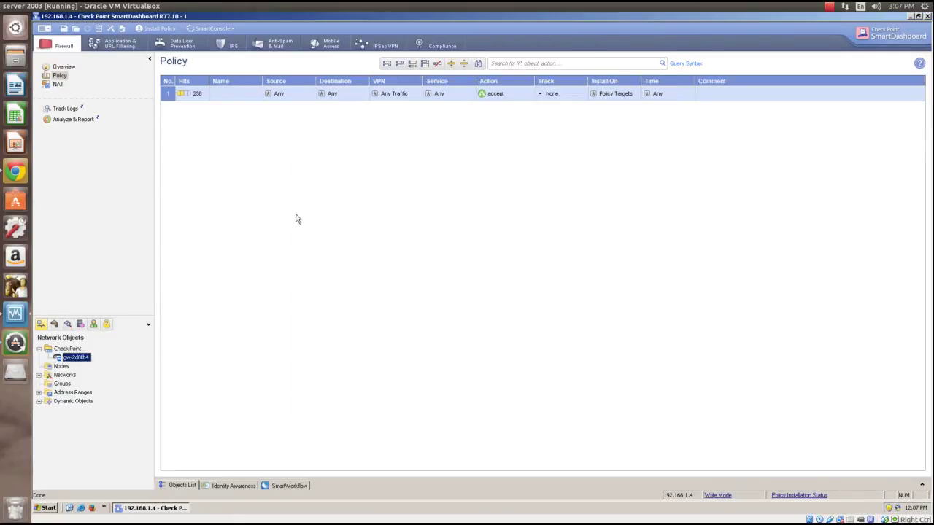
pyautogui.rightClick(74, 361)
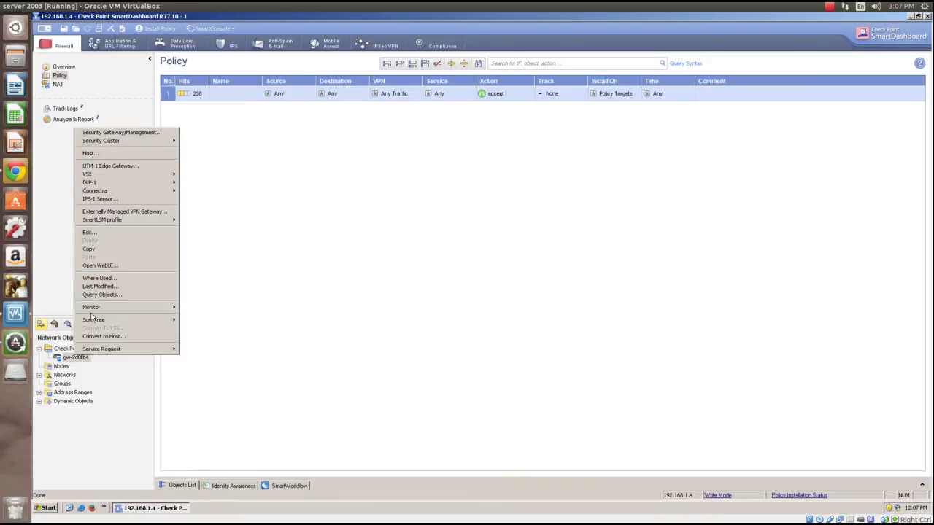
pyautogui.moveTo(135, 186)
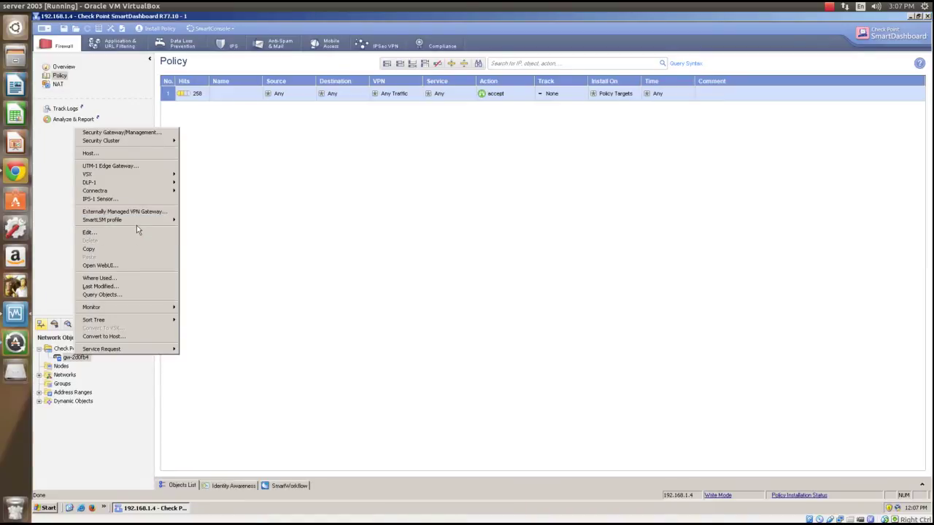
pyautogui.click(136, 232)
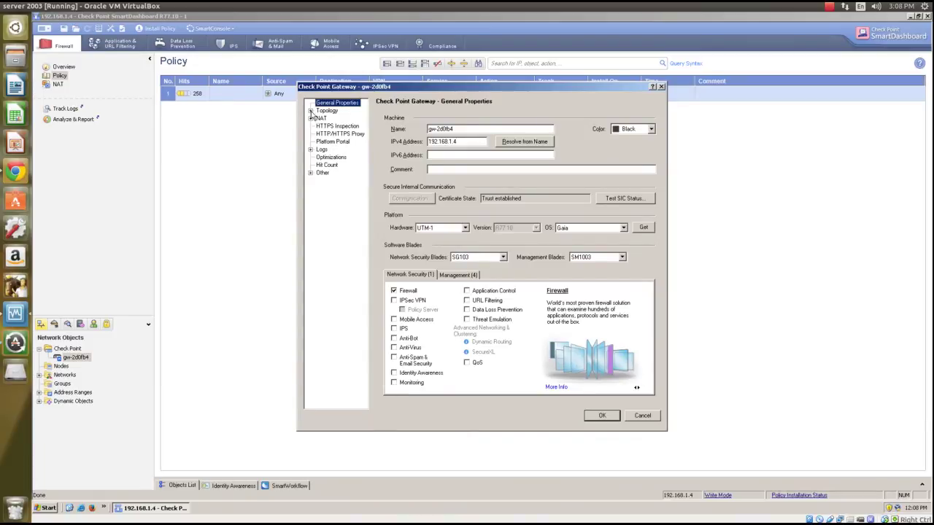
pyautogui.click(311, 111)
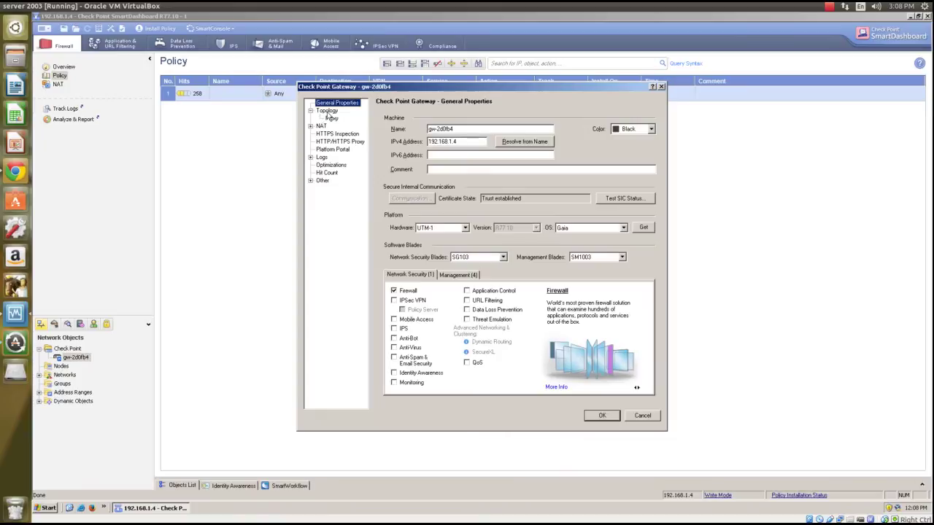
# Retrieve gw-2d0fb4 interfaces with topology, then cancel, keeping Lan1 External and Lan2 Internal
pyautogui.click(327, 111)
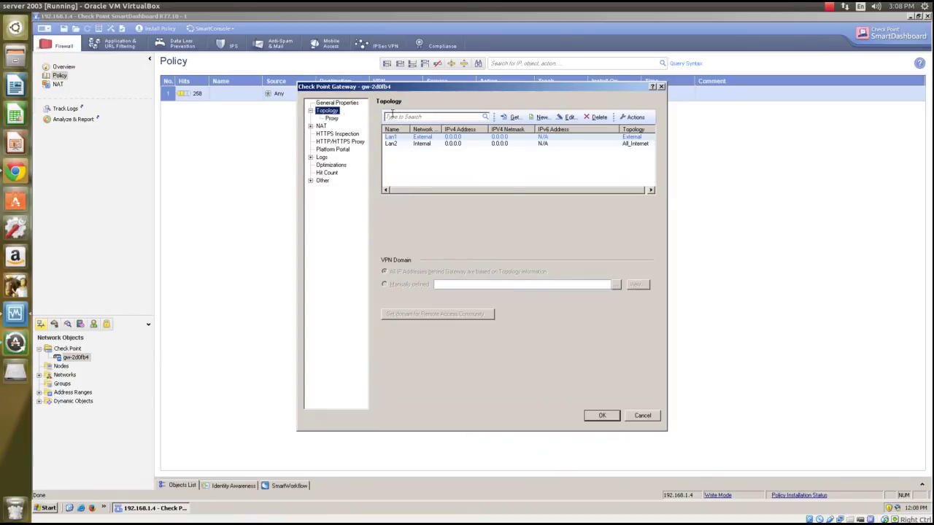
pyautogui.click(514, 117)
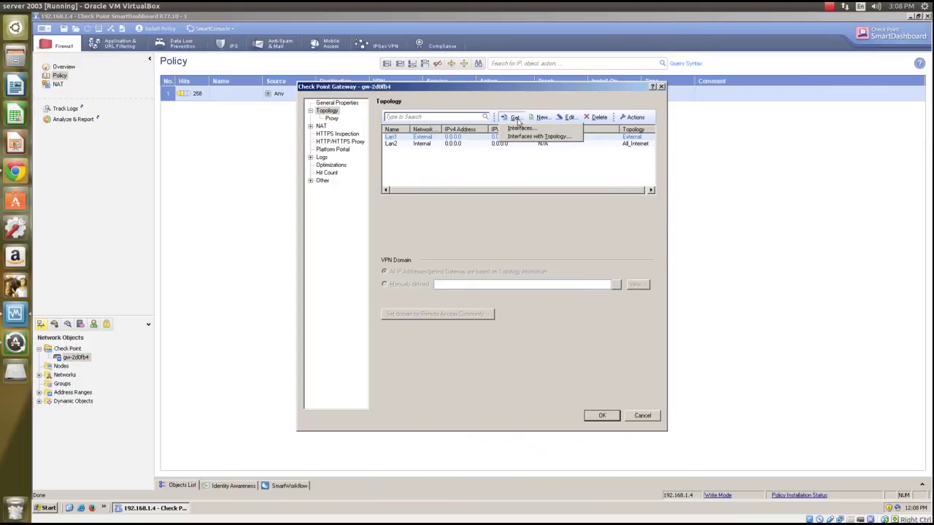
pyautogui.click(519, 136)
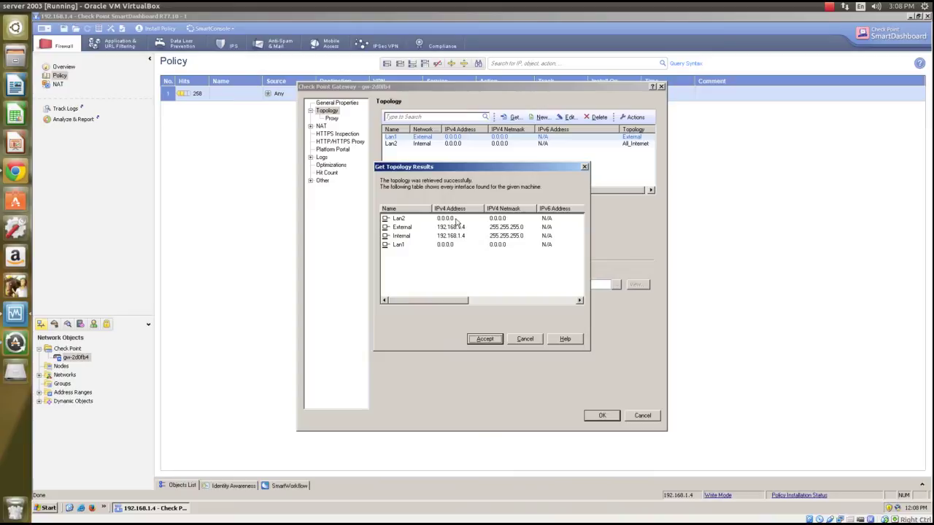
pyautogui.click(525, 339)
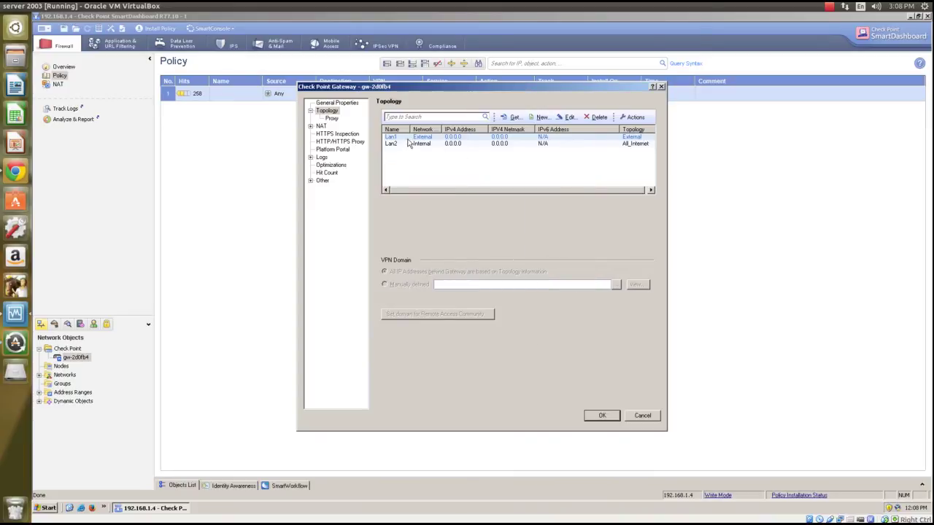
pyautogui.doubleClick(621, 137)
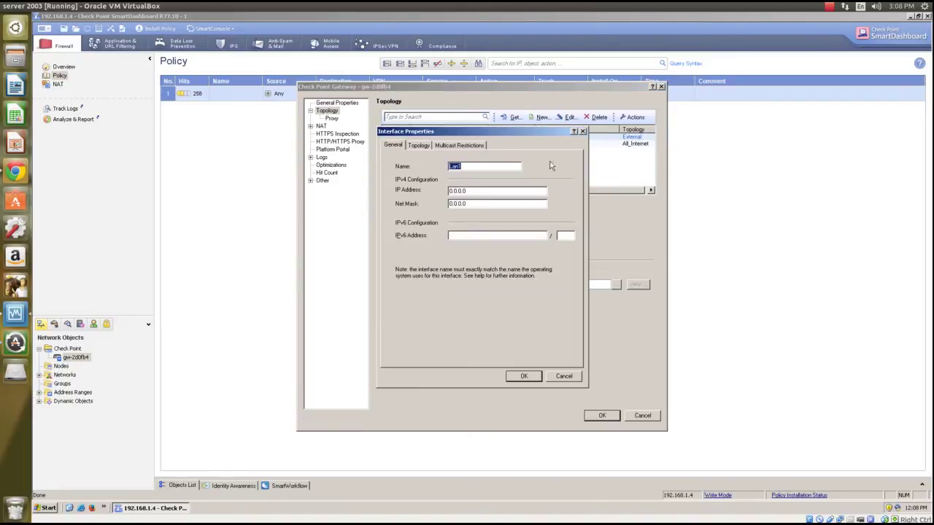
pyautogui.click(582, 131)
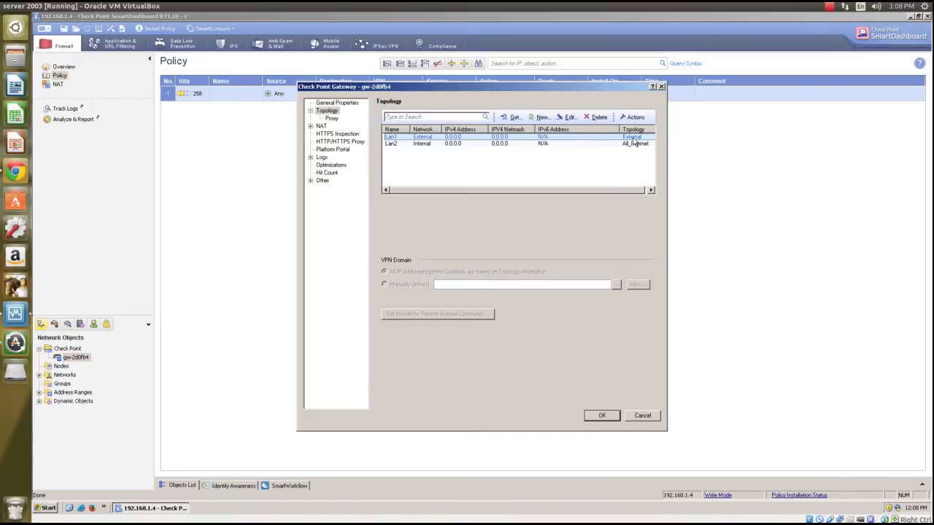
pyautogui.doubleClick(633, 138)
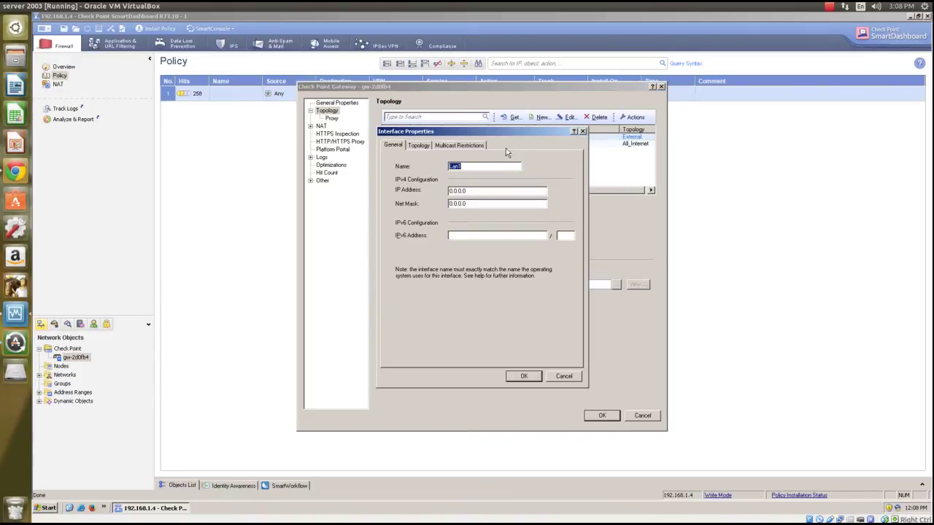
pyautogui.click(418, 145)
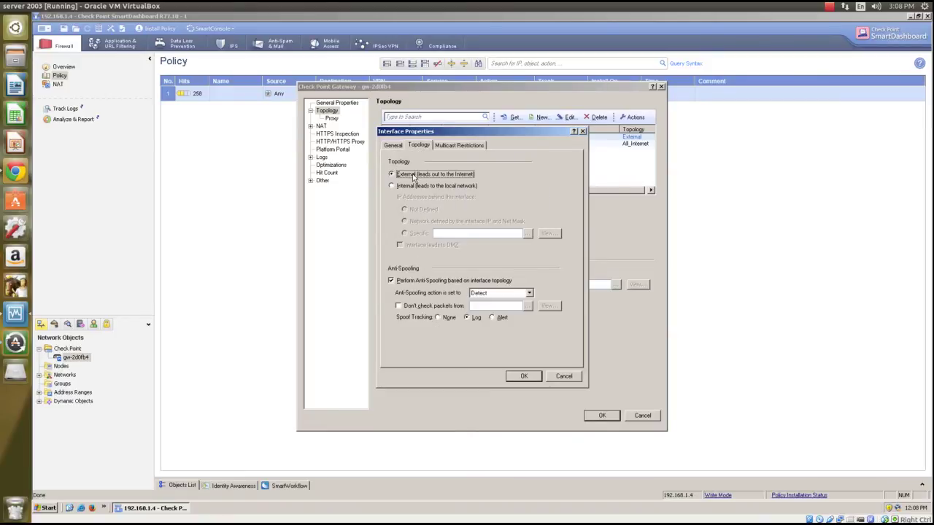
pyautogui.click(563, 376)
pyautogui.click(599, 145)
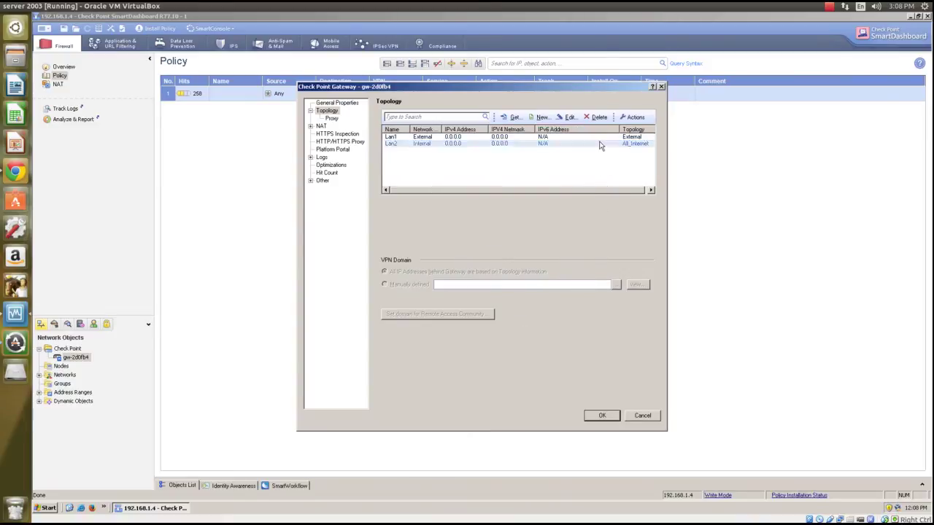
# Keep Lan2 Internal with Specific: All_Internet behind it and confirm the gateway dialog
pyautogui.doubleClick(599, 145)
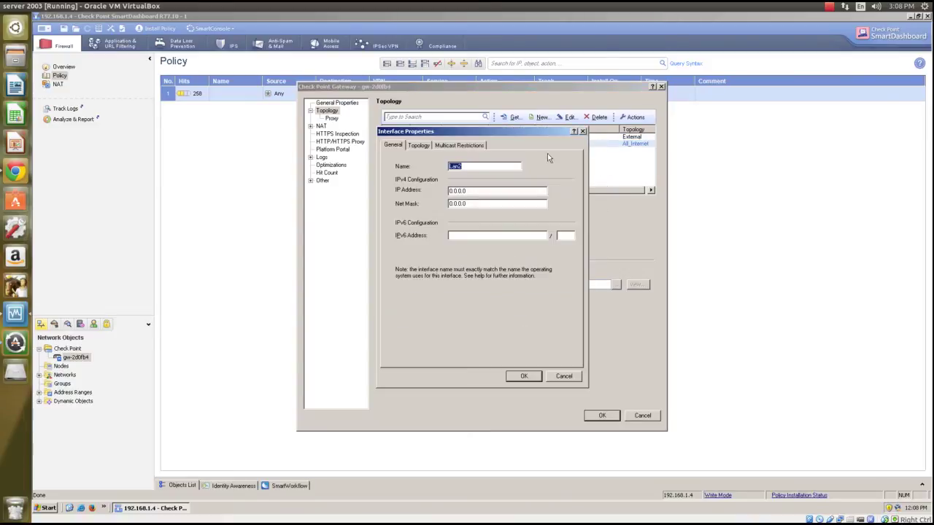
pyautogui.click(415, 146)
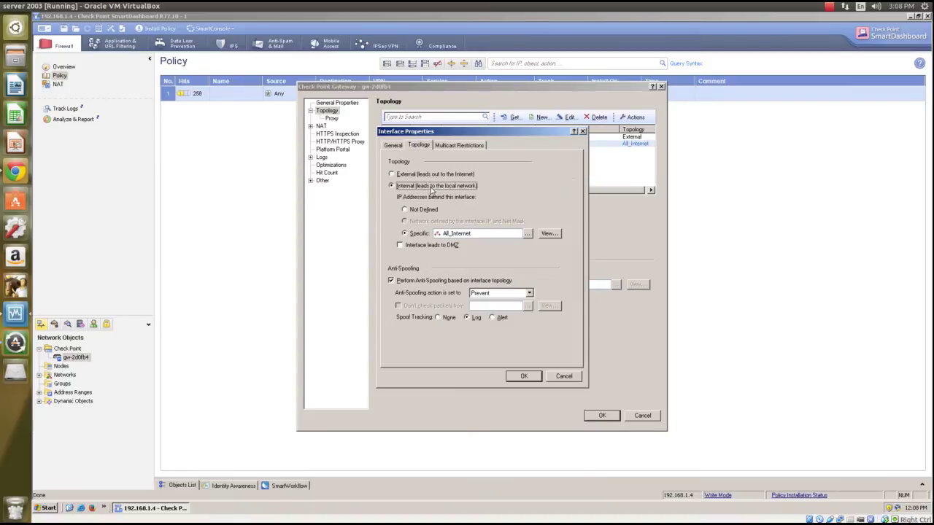
pyautogui.click(408, 236)
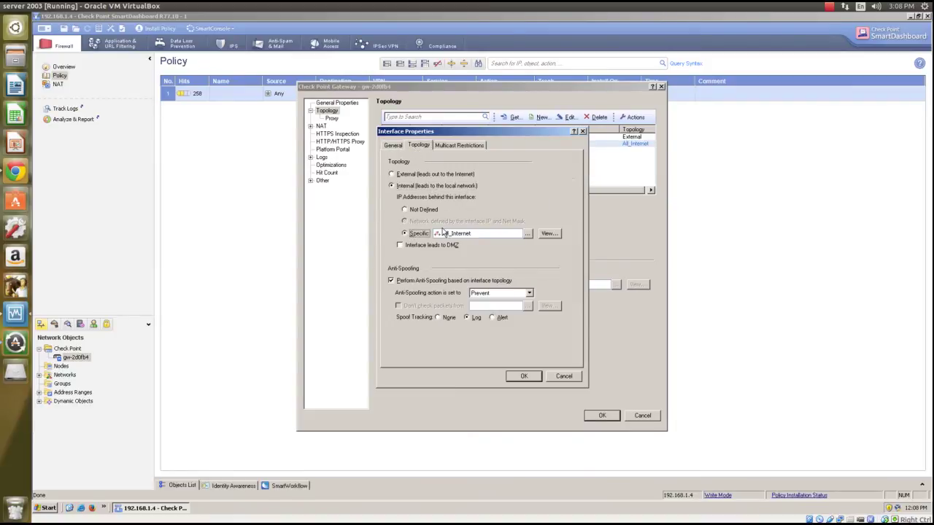
pyautogui.click(528, 233)
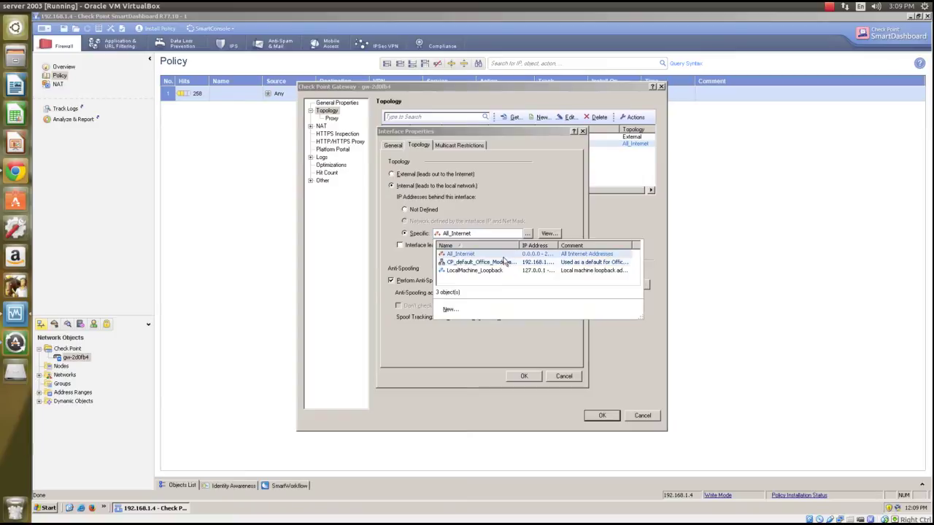
pyautogui.click(536, 182)
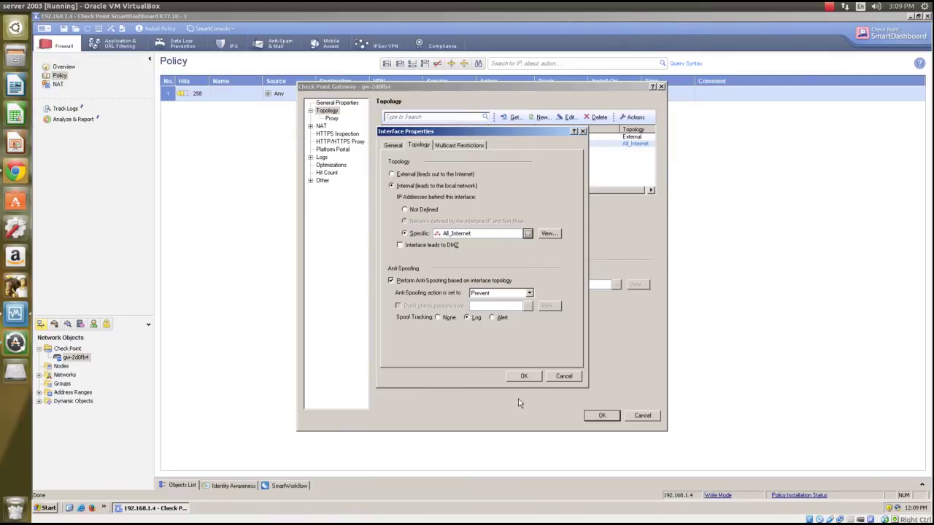
pyautogui.click(554, 379)
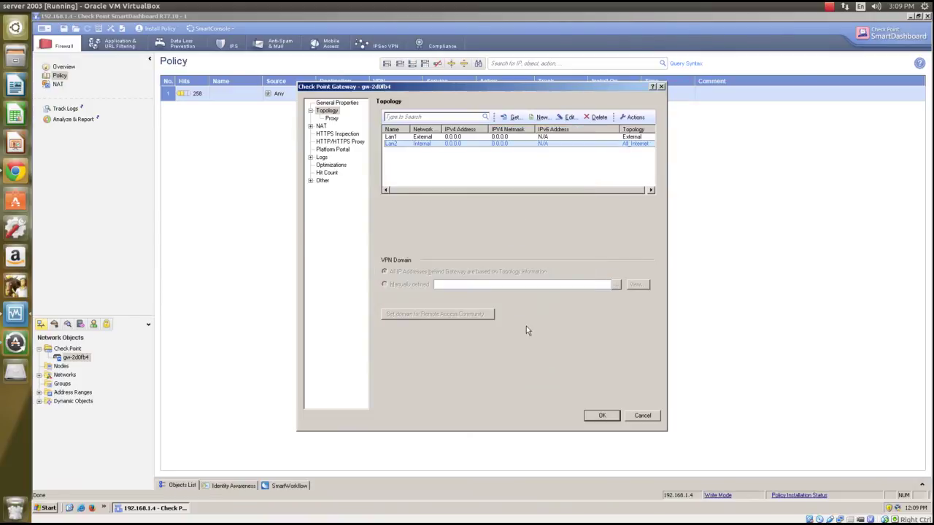
pyautogui.click(599, 415)
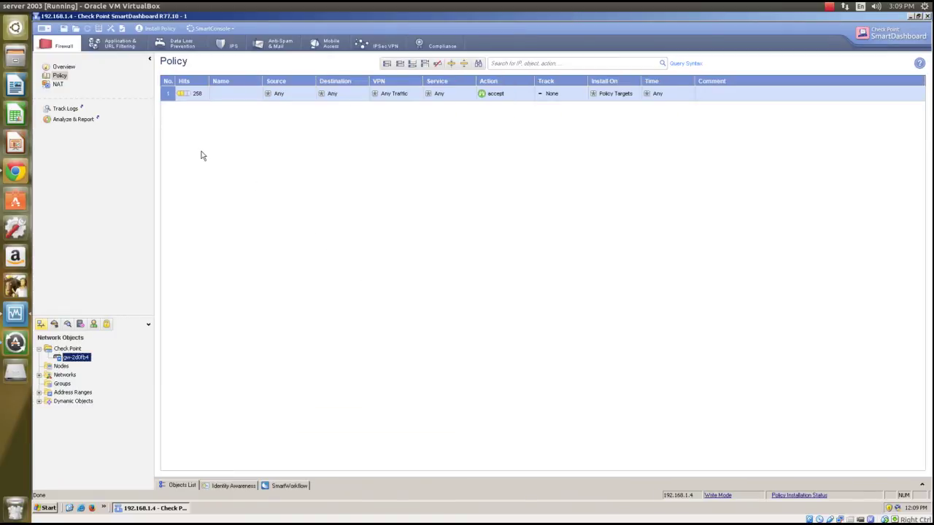
# Add a rule at the bottom of the Firewall policy dropping Any-to-Any traffic
pyautogui.click(62, 76)
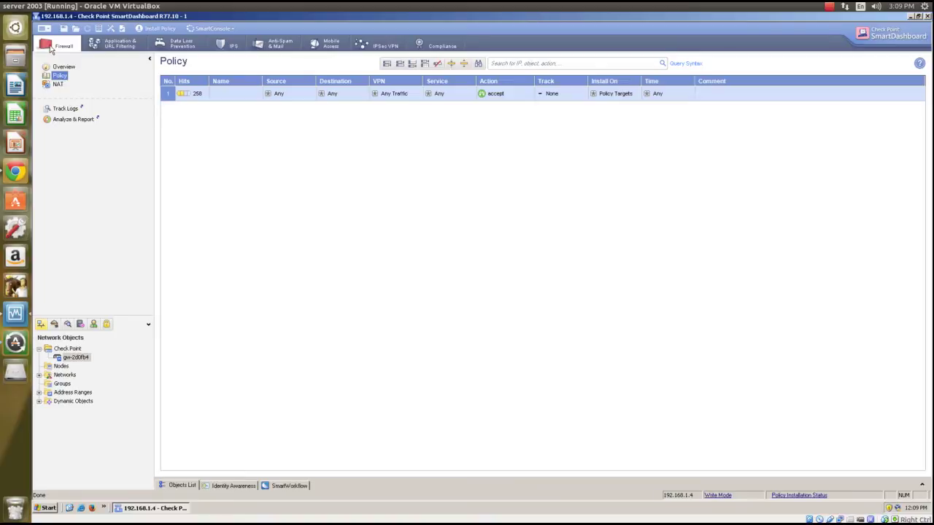
pyautogui.click(47, 29)
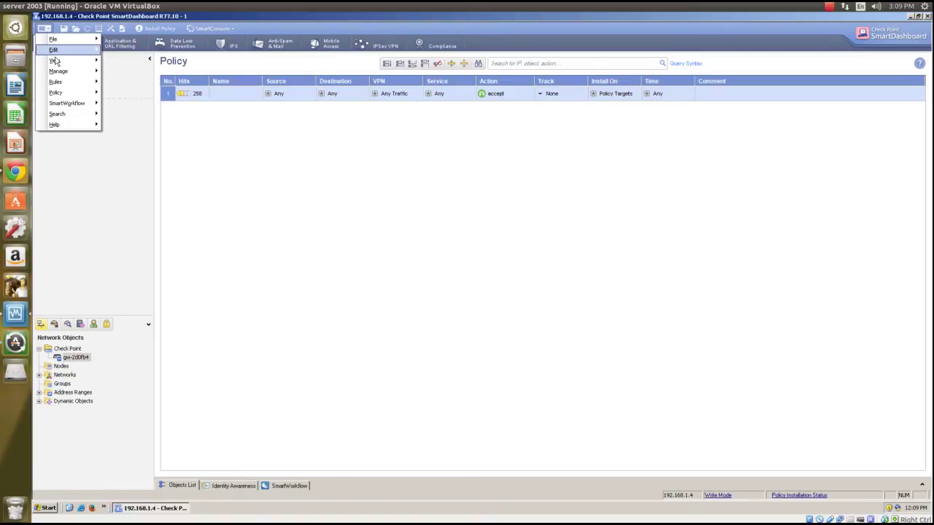
pyautogui.moveTo(63, 83)
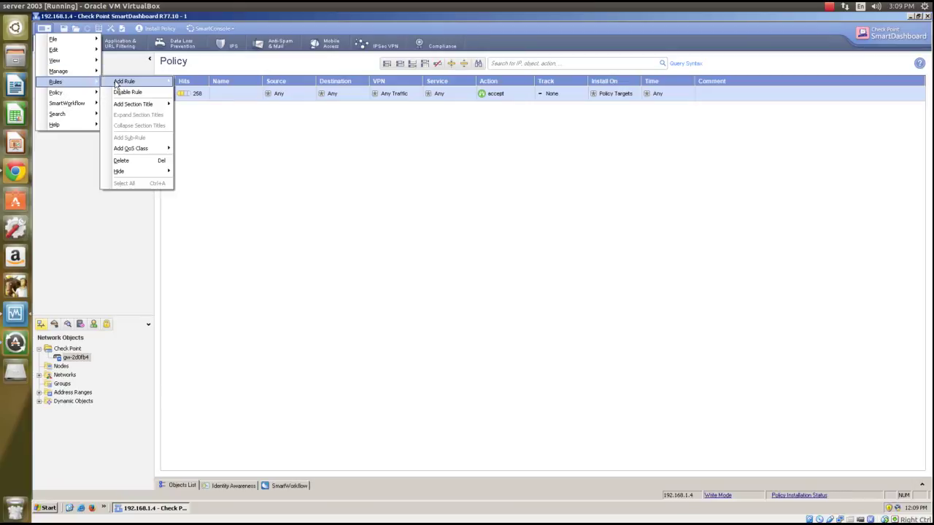
pyautogui.moveTo(121, 83)
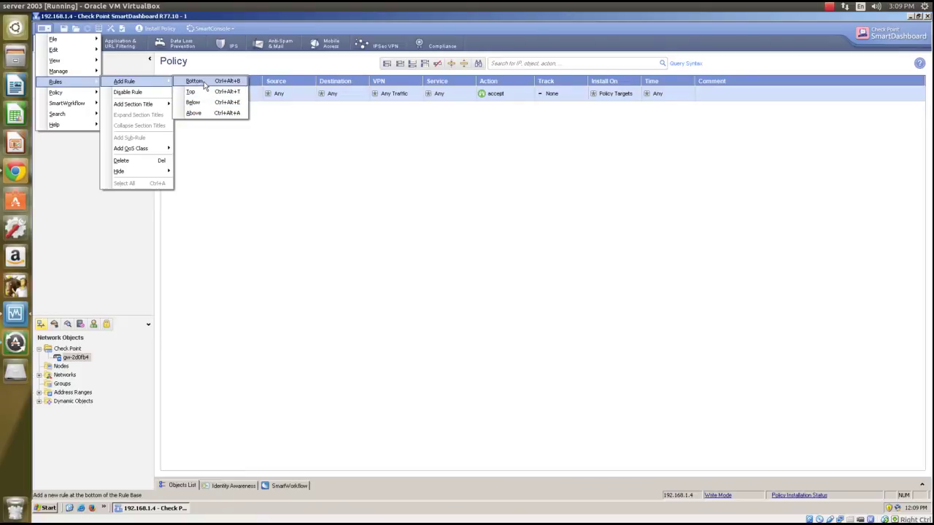
pyautogui.click(195, 81)
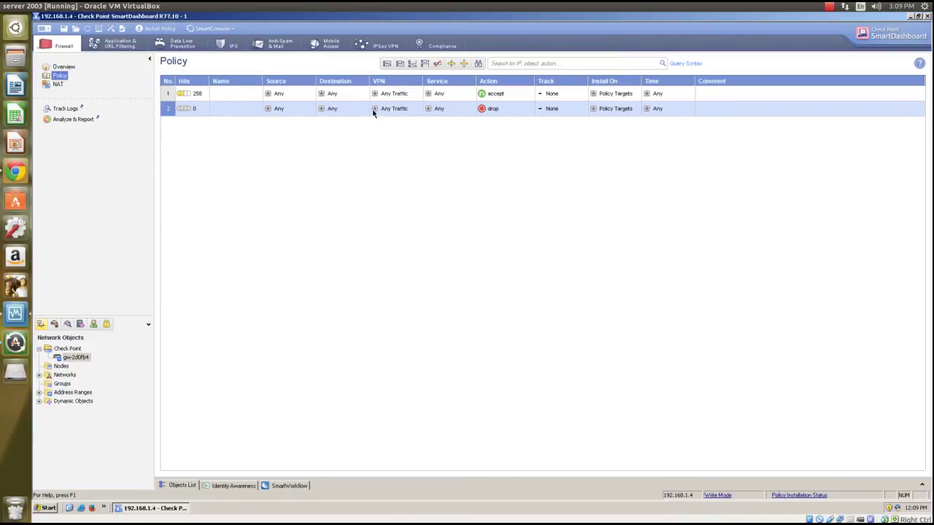
# Review rule 2's Action and Destination choices without changing anything
pyautogui.rightClick(483, 110)
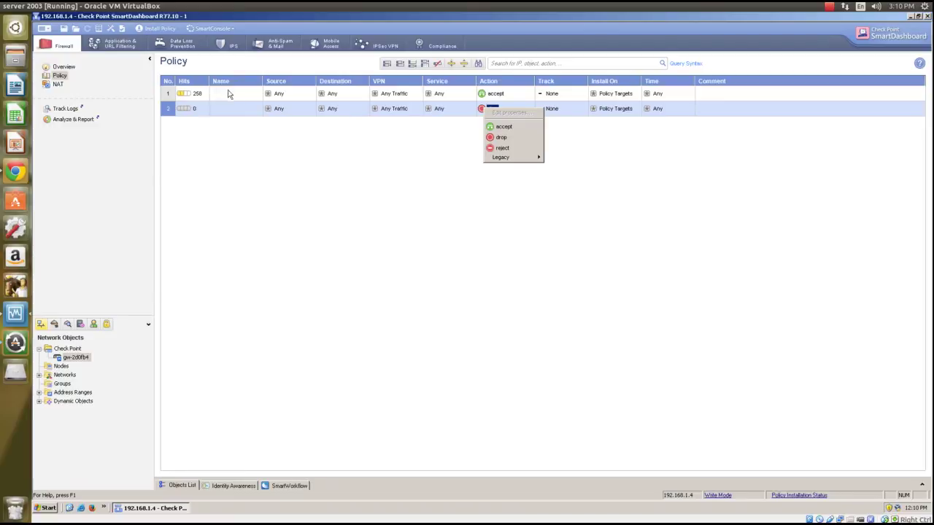
pyautogui.click(552, 153)
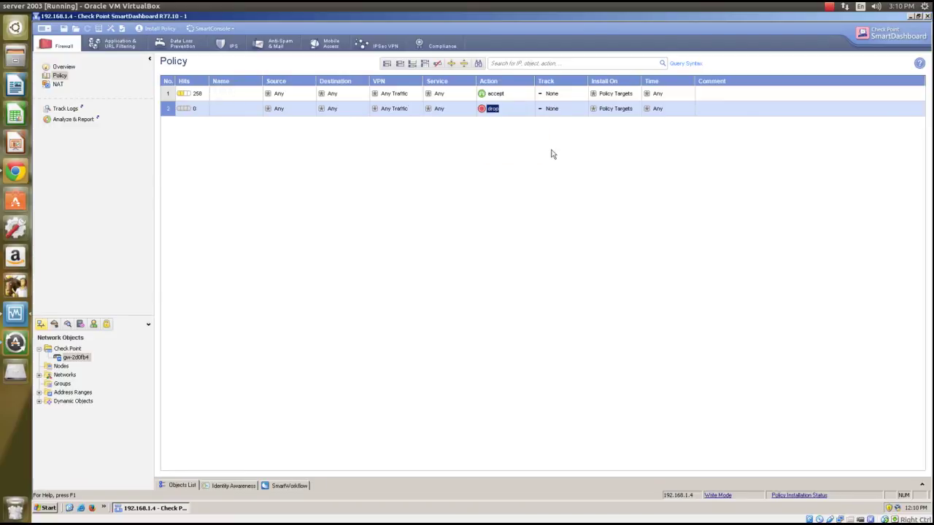
pyautogui.moveTo(325, 113)
pyautogui.click(312, 109)
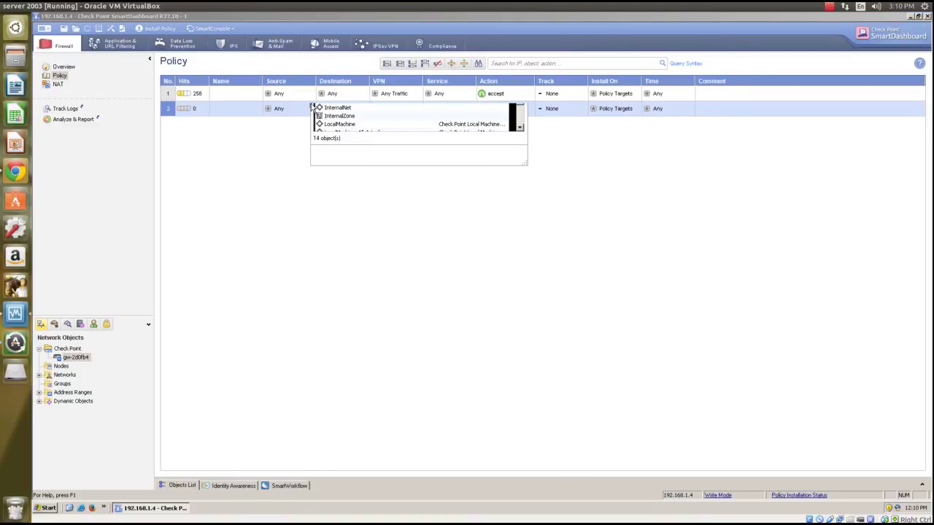
pyautogui.scroll(-1, 404, 165)
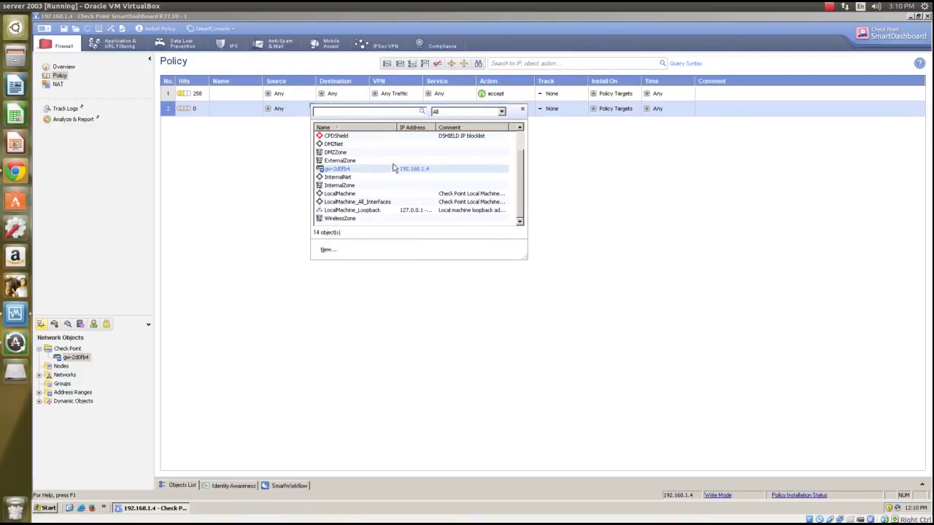
pyautogui.scroll(1, 367, 168)
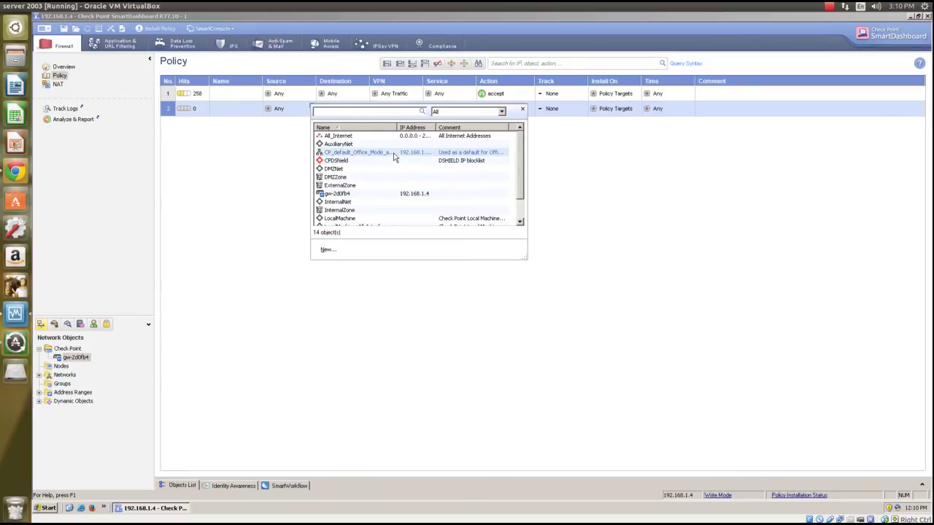
pyautogui.click(582, 138)
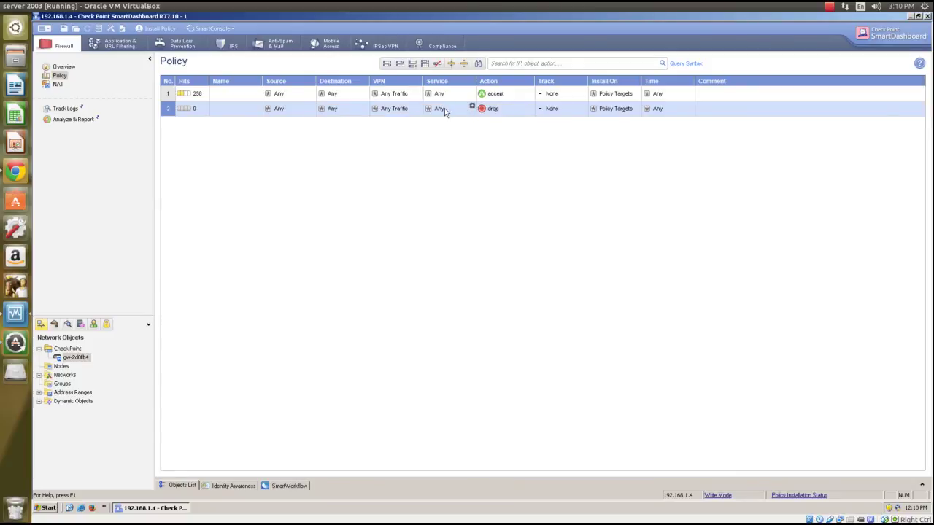
# Leave rule 2's Service at Any, then delete rule 2 and confirm
pyautogui.click(442, 108)
pyautogui.click(472, 106)
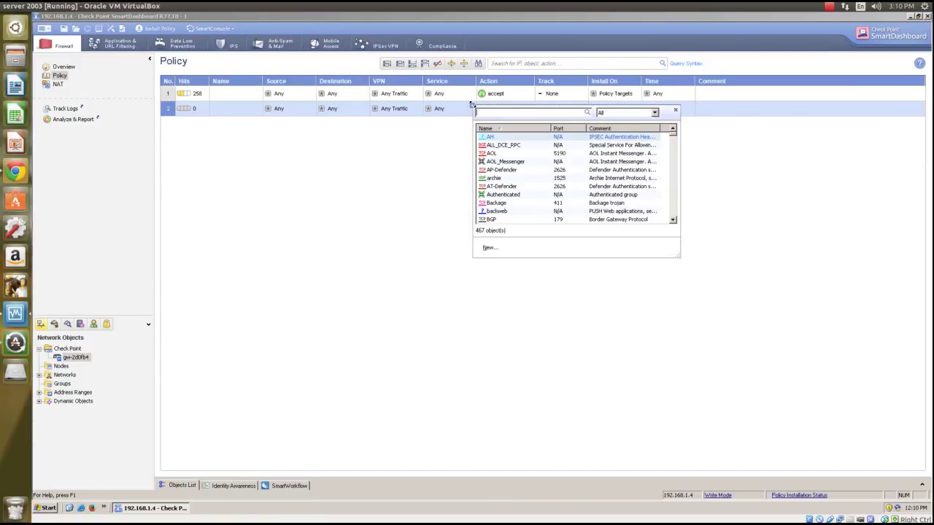
pyautogui.scroll(-10, 521, 178)
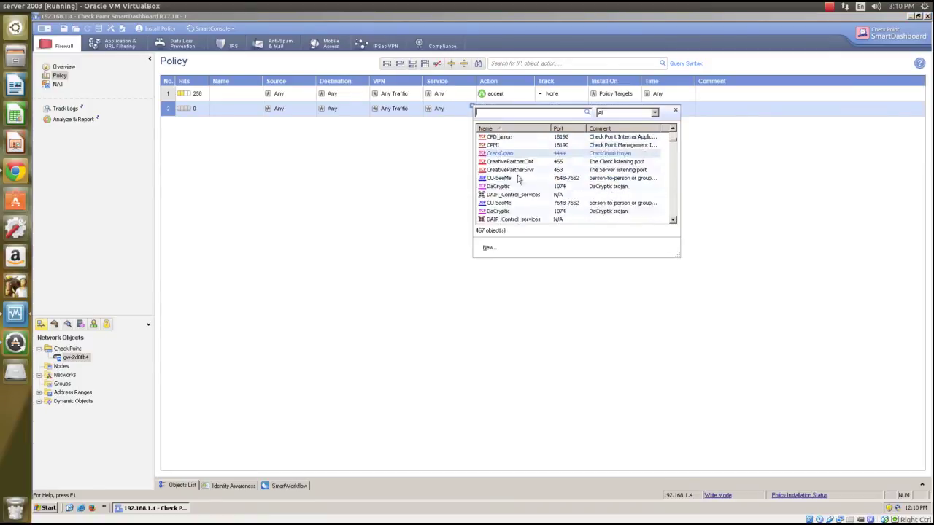
pyautogui.scroll(-5, 517, 180)
pyautogui.click(419, 213)
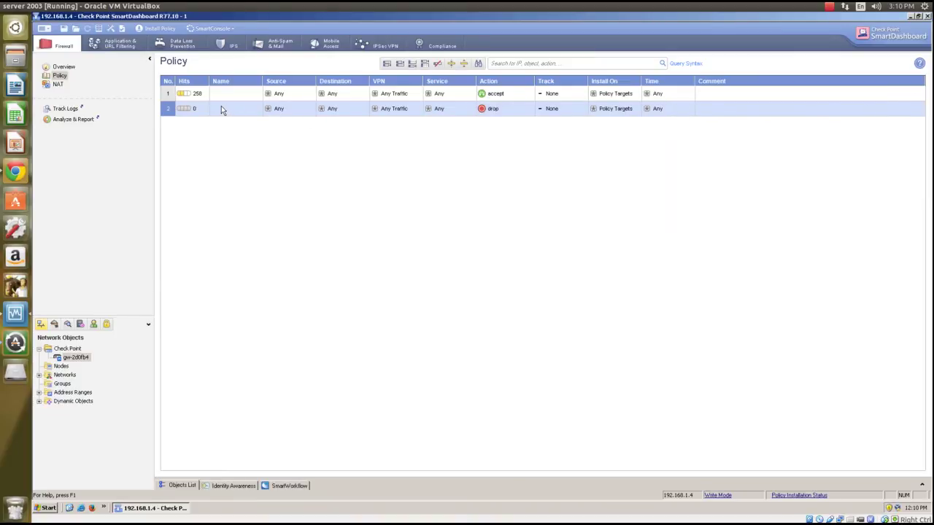
pyautogui.click(439, 64)
pyautogui.click(461, 273)
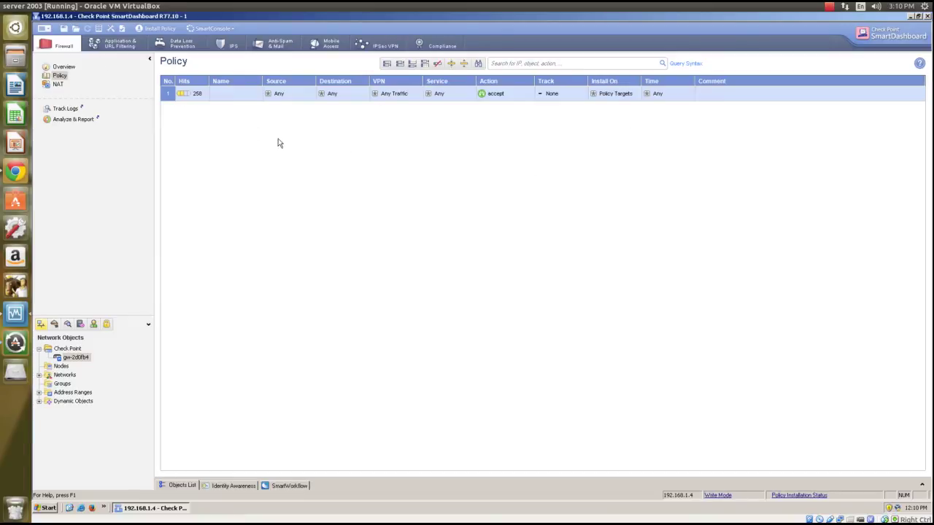
# Save changes and verify the Firewall and Address Translation policy through Policy > Verify
pyautogui.click(44, 29)
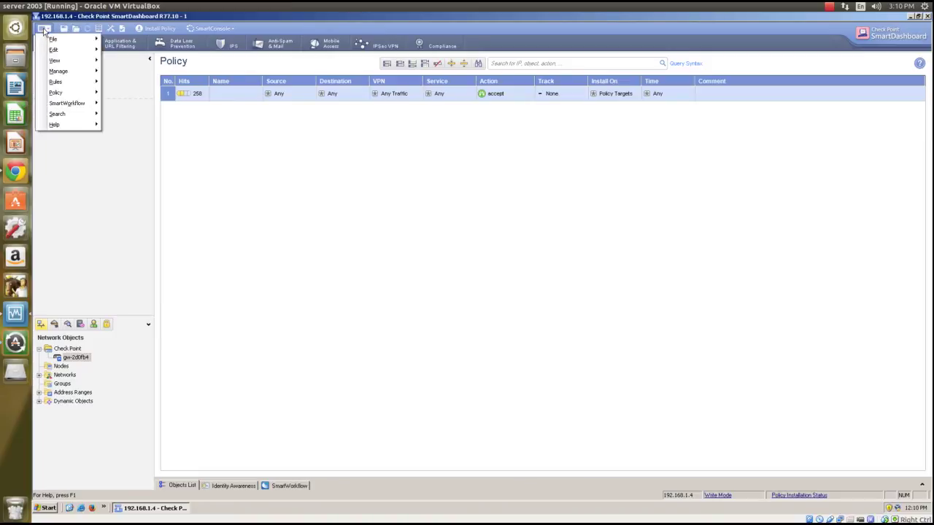
pyautogui.moveTo(62, 92)
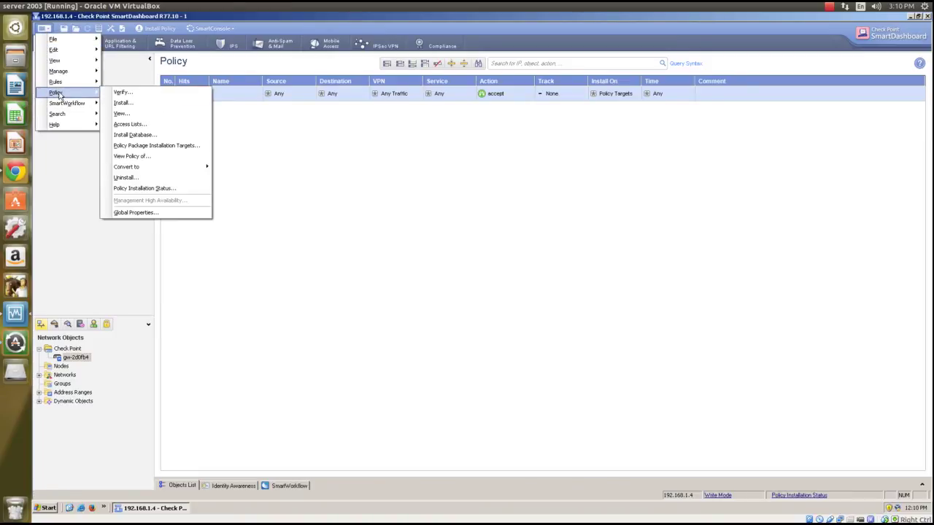
pyautogui.click(107, 94)
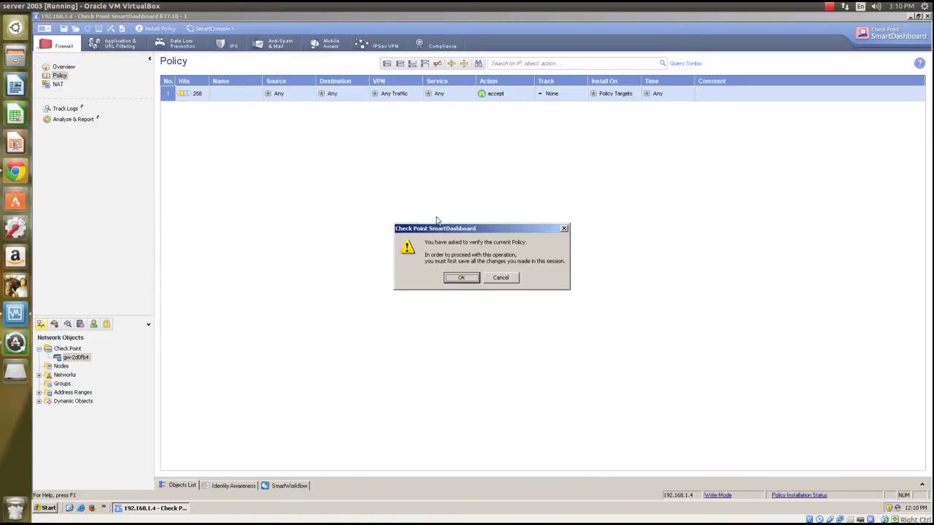
pyautogui.click(467, 276)
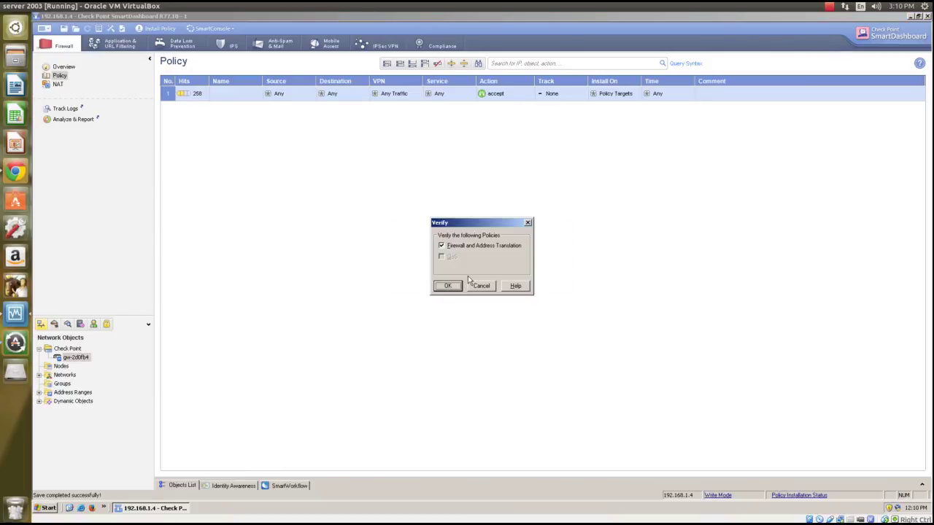
pyautogui.click(450, 286)
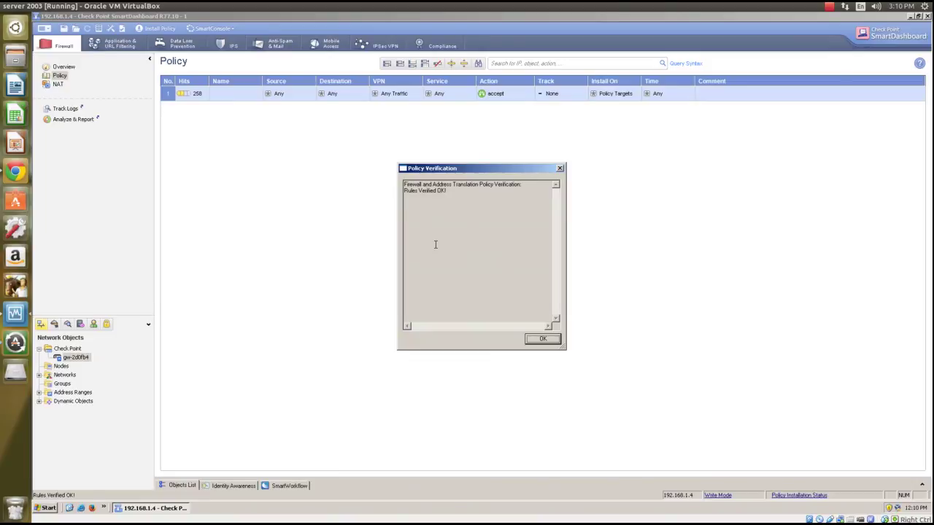
# Close the Rules Verified OK report and return to the Gaia Portal in Chrome
pyautogui.moveTo(475, 203); pyautogui.dragTo(379, 167)
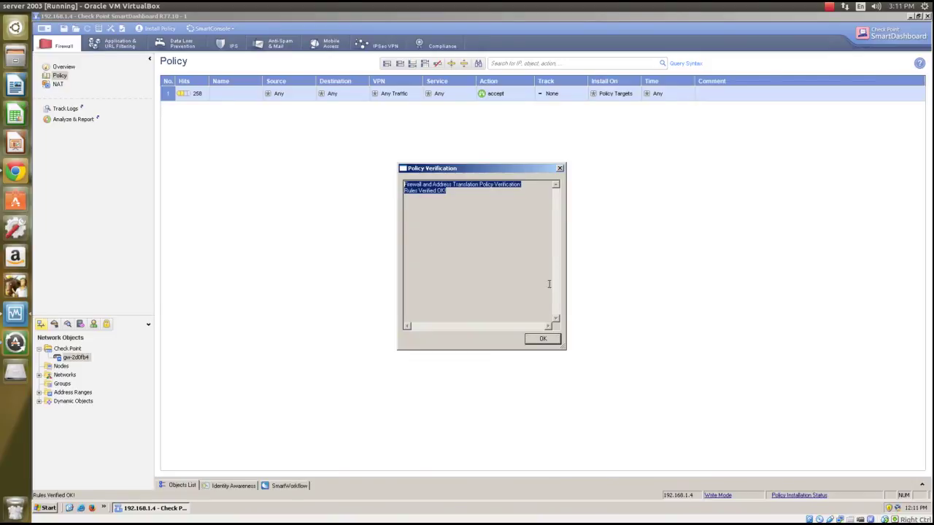
pyautogui.click(548, 339)
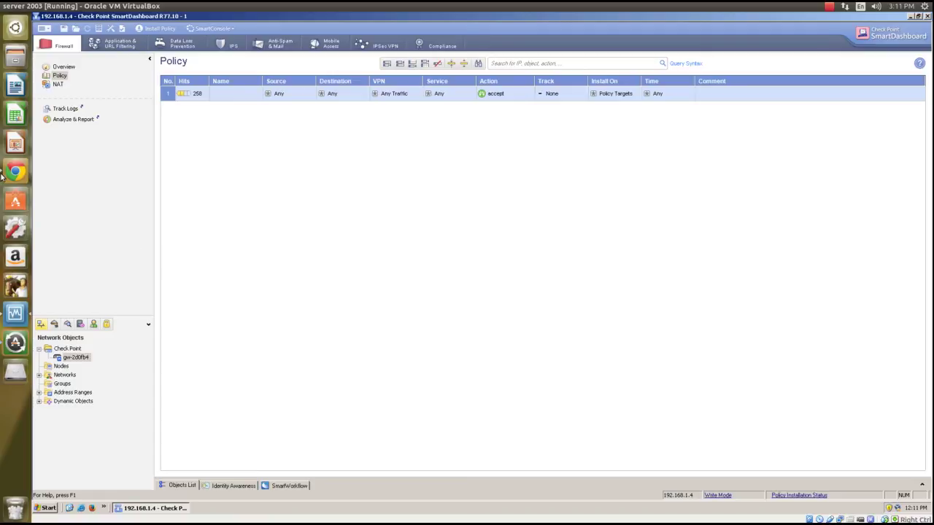
pyautogui.click(15, 172)
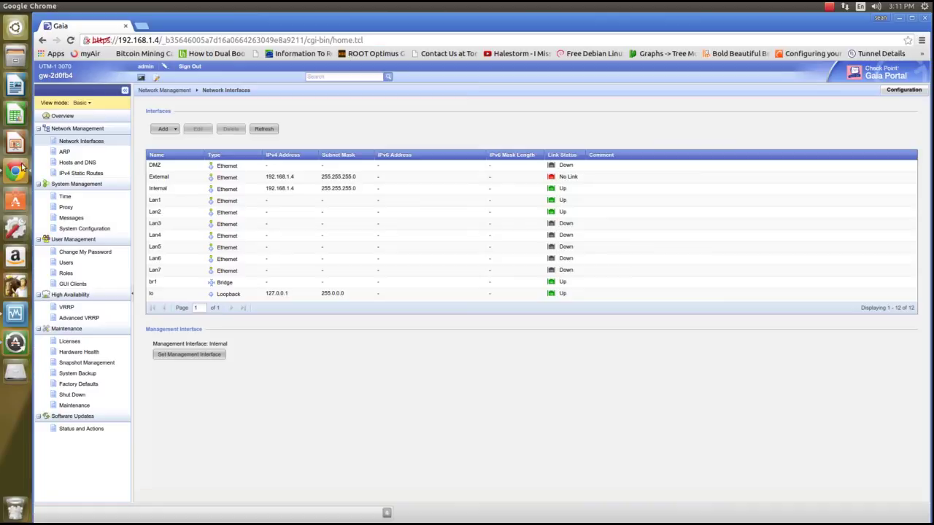